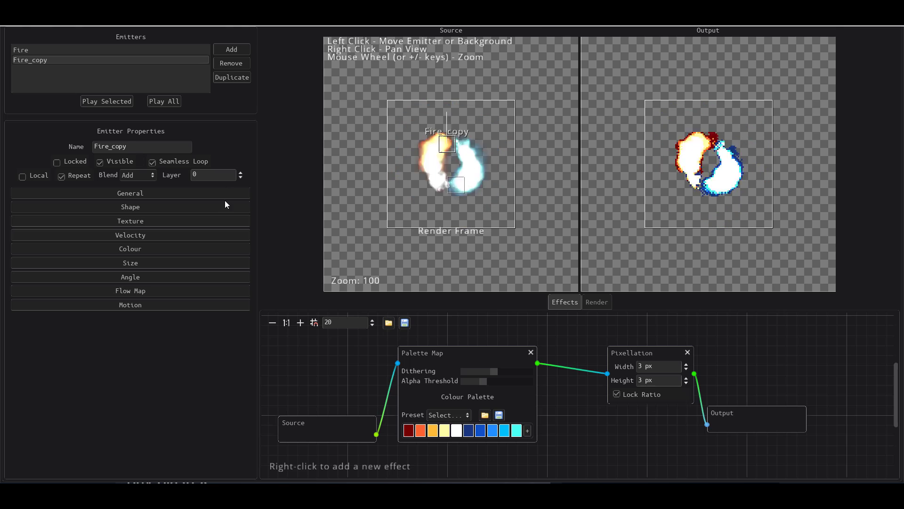
Step: Recolour the first two Palette Map swatches to bright and fine-tuned green shades
scroll(443, 379, "down", 3)
scroll(415, 424, "up", 4)
left_click(409, 438)
left_click(559, 289)
left_click(542, 252)
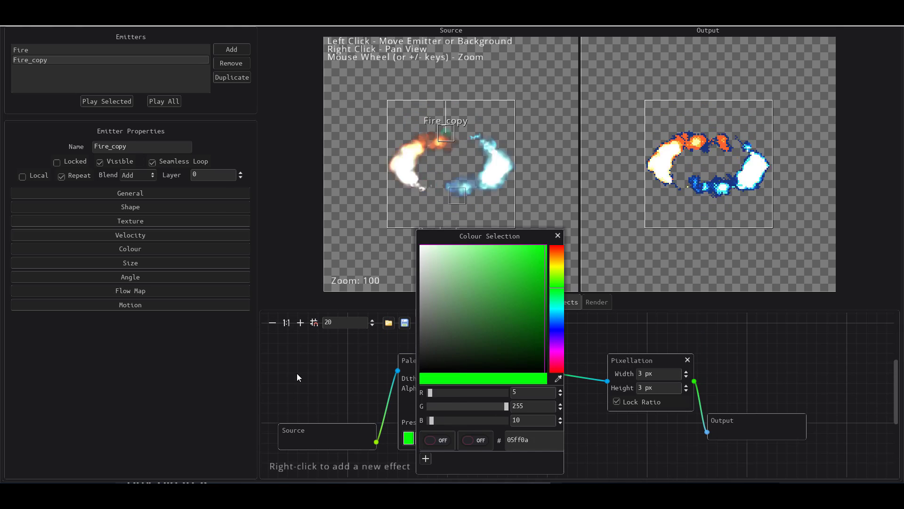
left_click(558, 236)
left_click(430, 438)
left_click(579, 283)
left_click(557, 266)
left_click(580, 235)
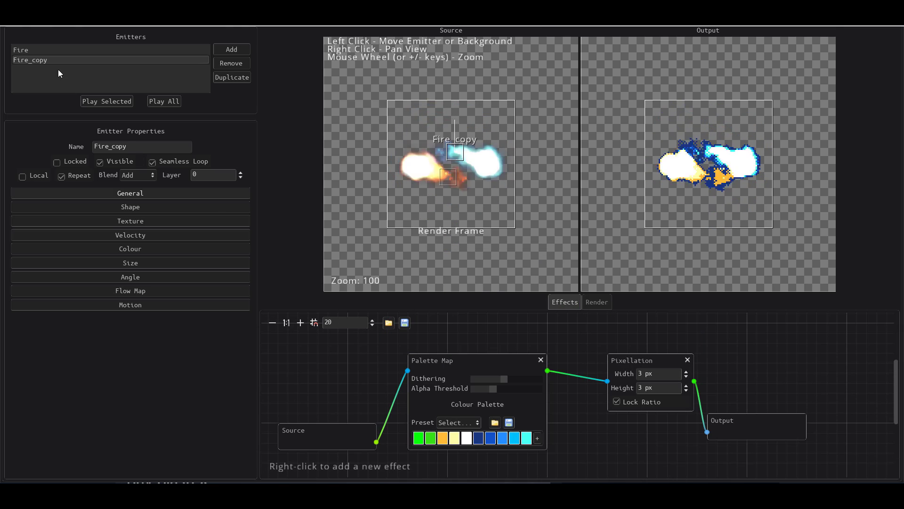
Step: Nudge the Water emitter up-left and place Emitter0 inside the render frame
left_click(97, 50)
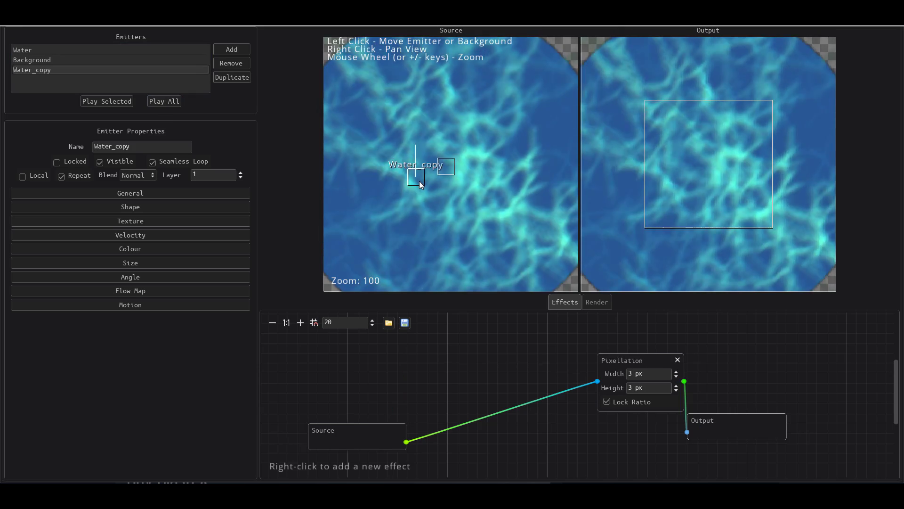
left_click_drag(420, 182, 439, 182)
left_click(413, 175)
left_click(403, 159)
left_click_drag(403, 159, 394, 156)
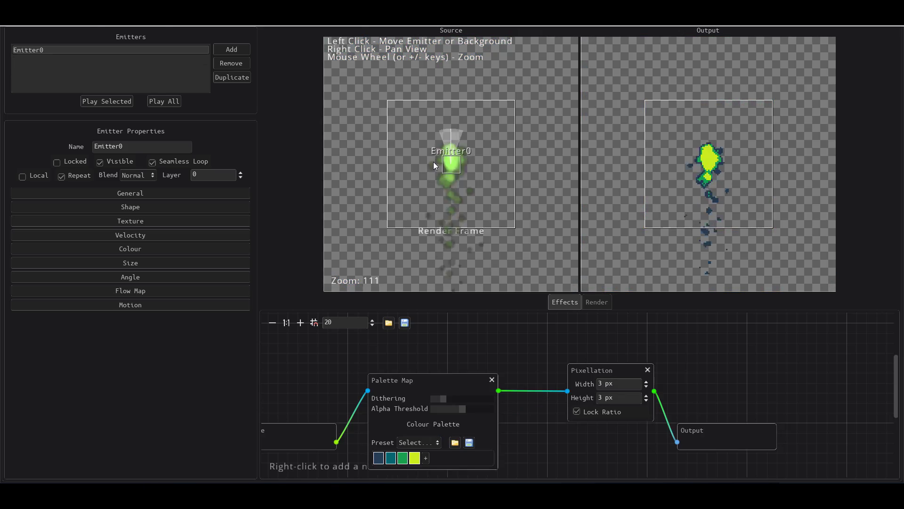
left_click_drag(396, 227, 459, 187)
Step: Set Emitter0's motion to Sin & Cos: Sin Frequency 10, Cos Frequency 500, Sin Offset 2
left_click(158, 305)
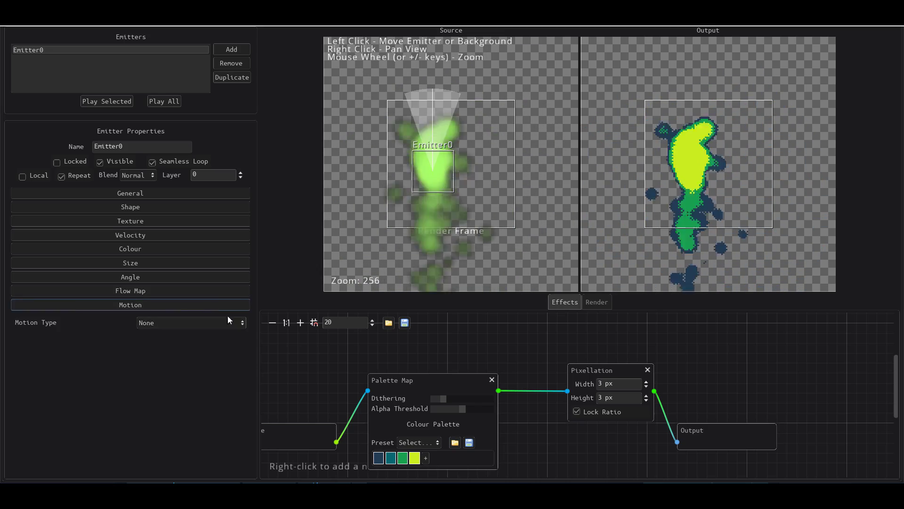
left_click(191, 322)
left_click(162, 345)
left_click(155, 342)
type("10")
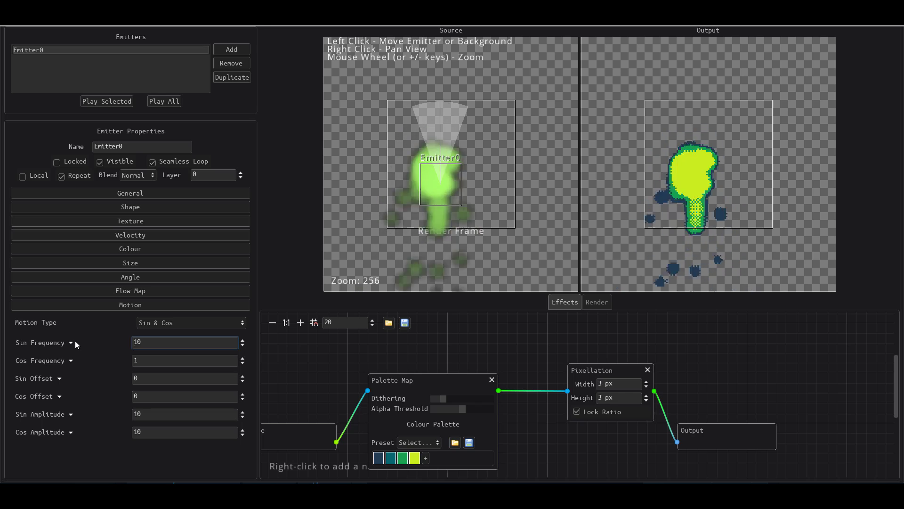
key("Tab")
type("50")
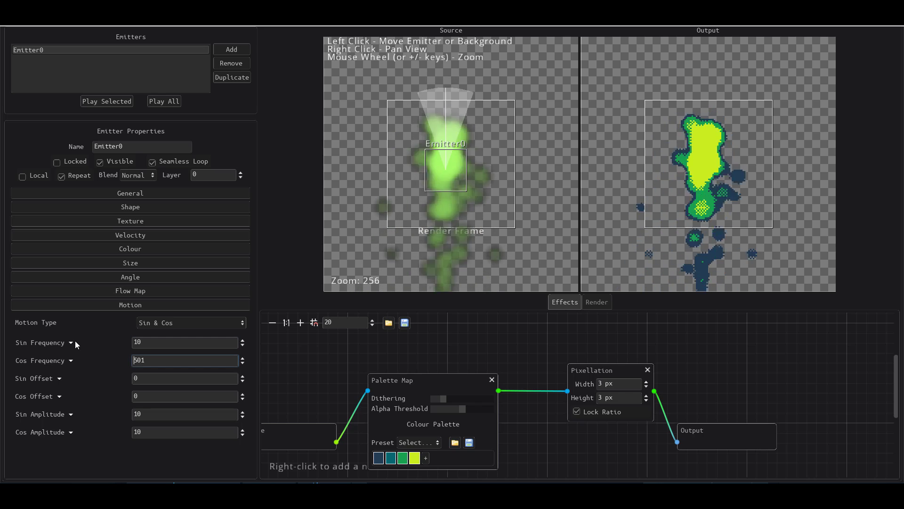
key("Delete")
type("0")
key("Tab")
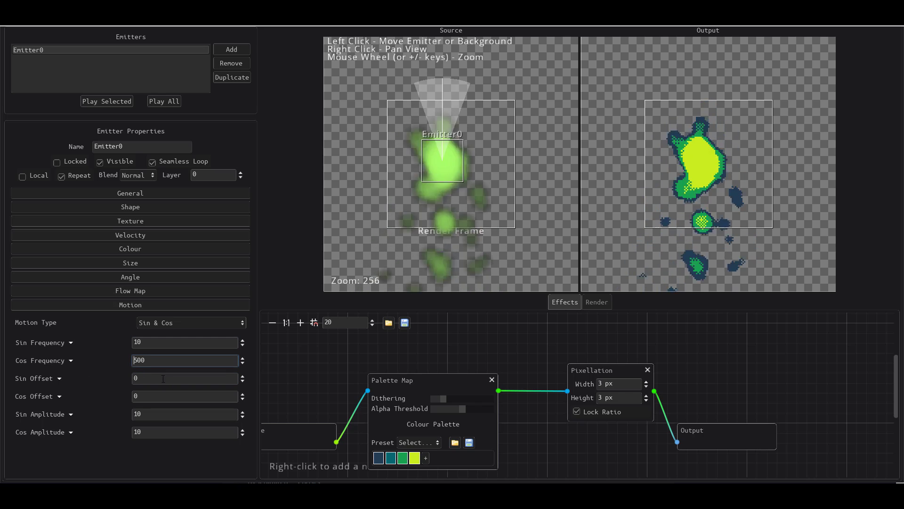
type("200")
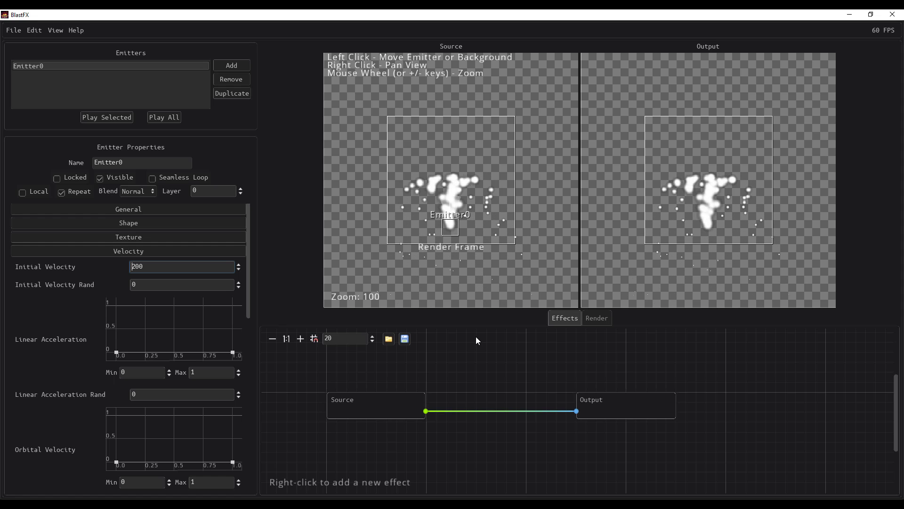
Step: Fold away Emitter0's Velocity settings and scroll the effects graph
left_click(61, 254)
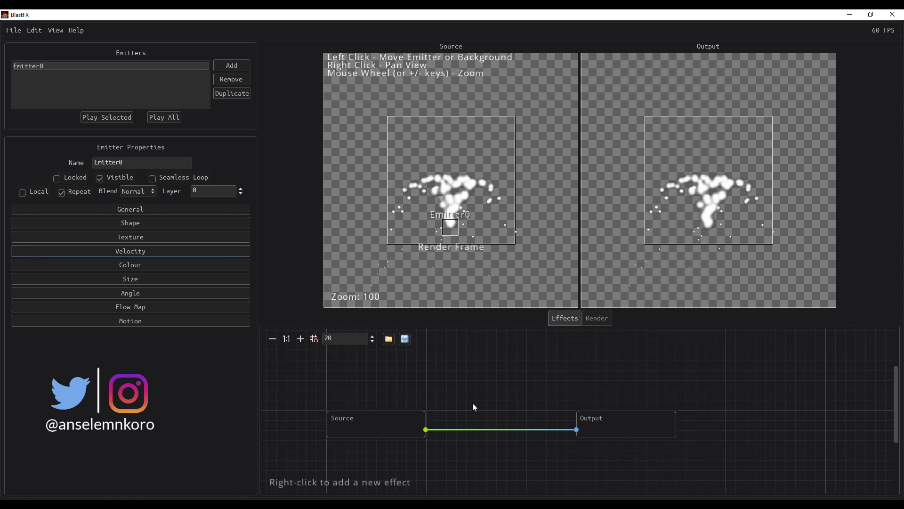
scroll(473, 406, "down", 1)
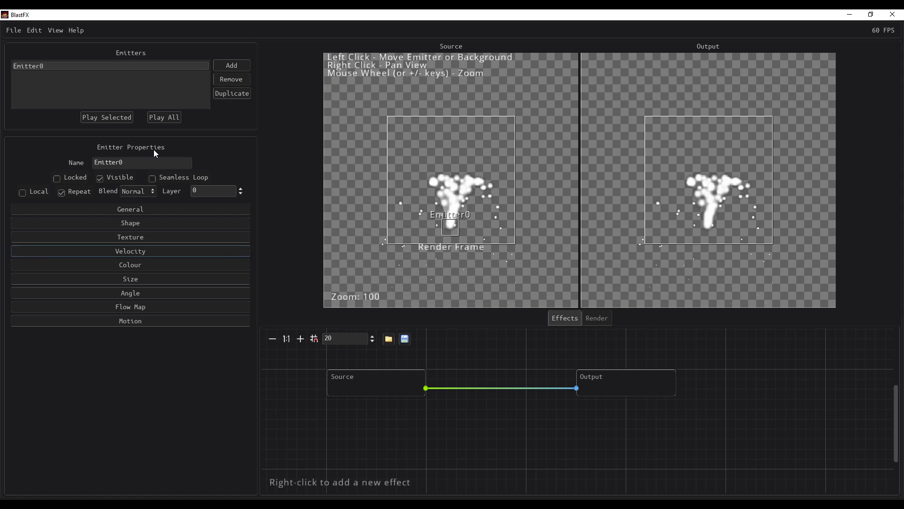
Step: Add Emitter1 and drag Emitter0 left in the preview so the sprays sit apart
left_click(227, 65)
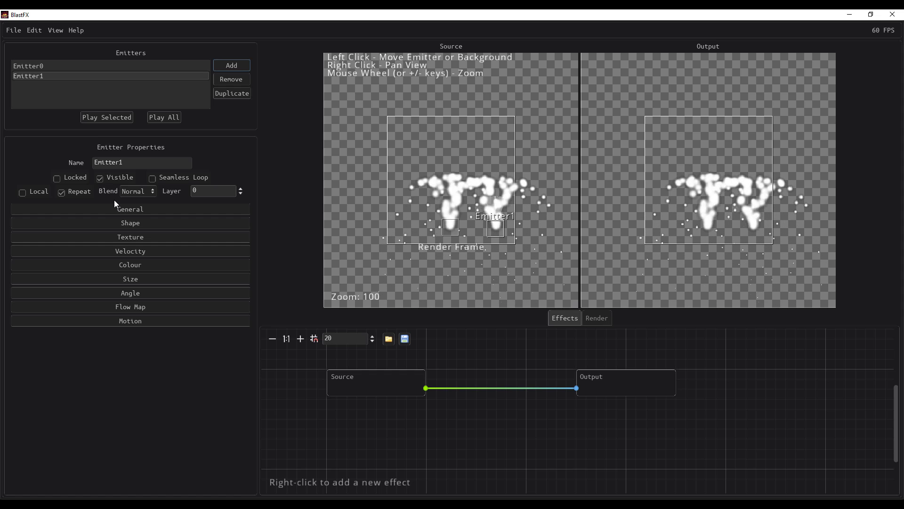
left_click_drag(439, 224, 417, 228)
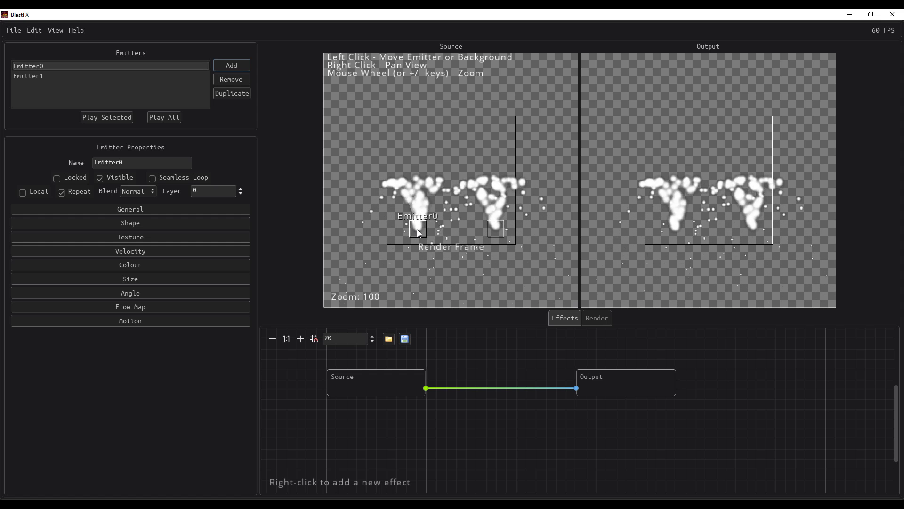
left_click(156, 211)
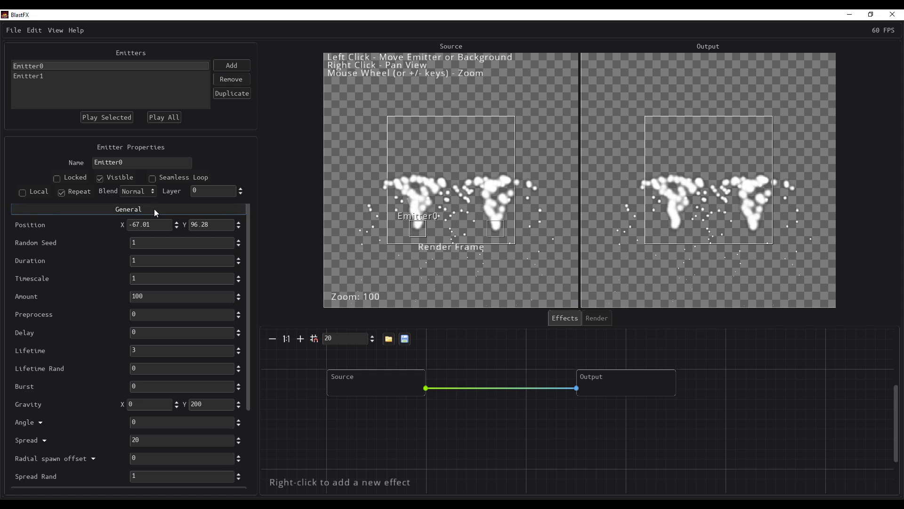
left_click(128, 211)
left_click(126, 223)
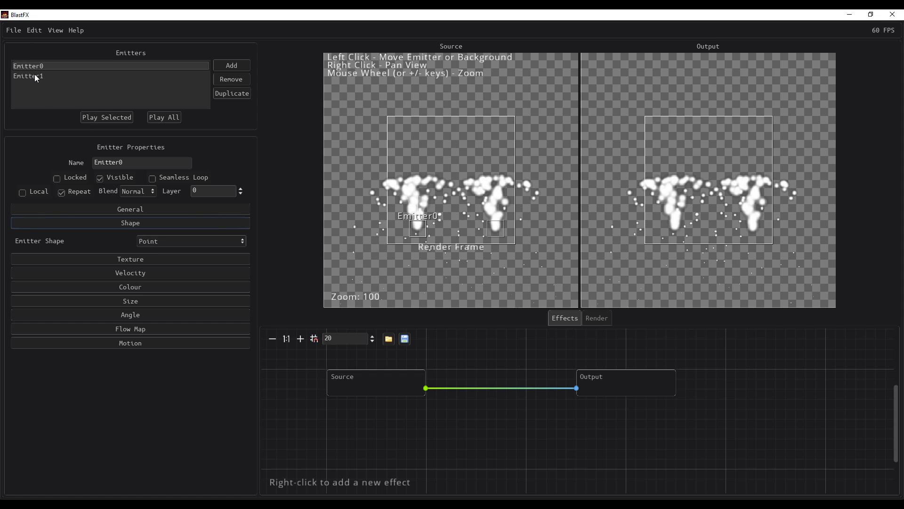
Step: Change Emitter0's shape from Box to Circle, with Min Radius 0 and Max Radius 100
left_click(162, 240)
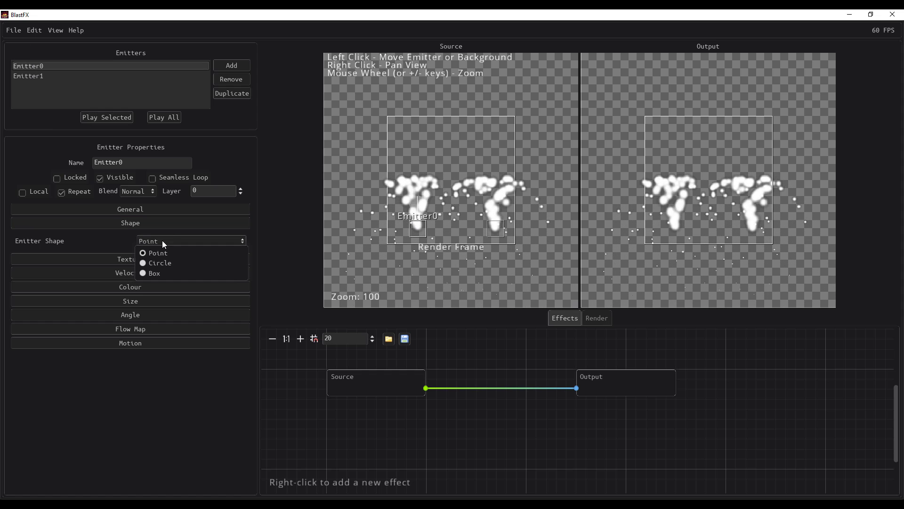
left_click(158, 269)
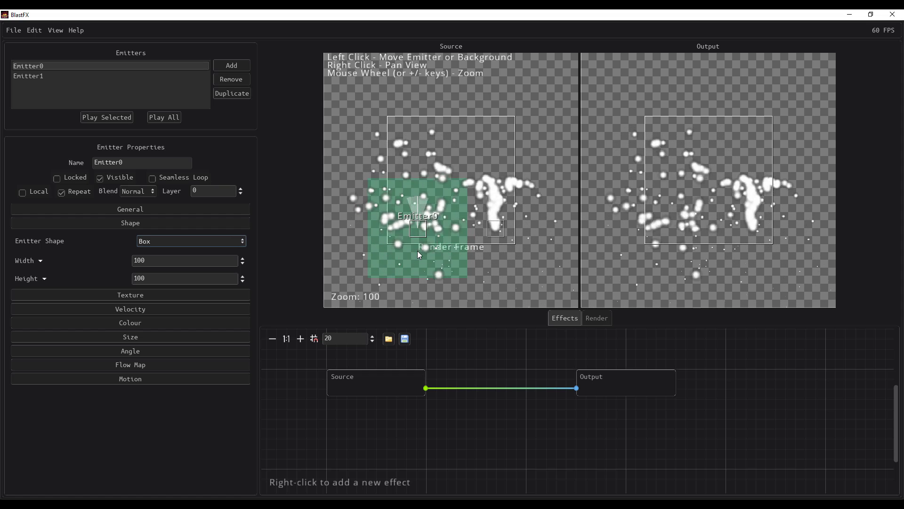
left_click(242, 246)
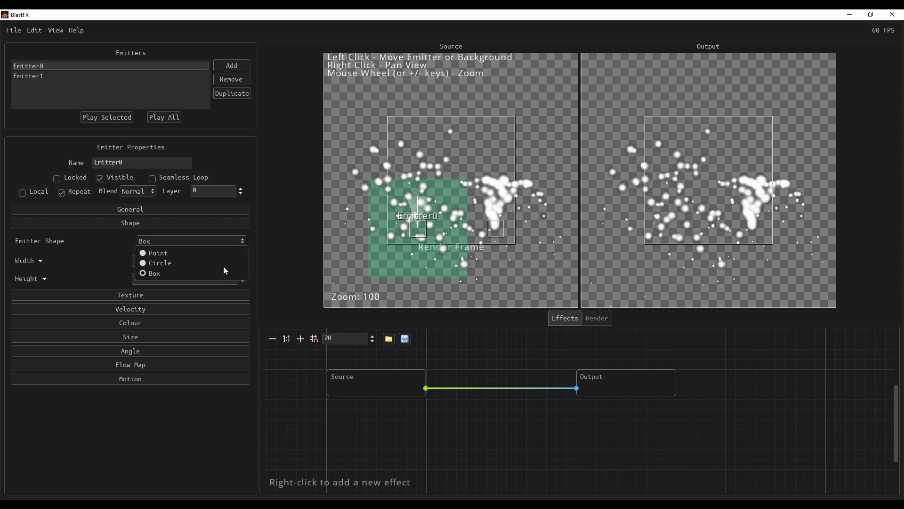
left_click(176, 262)
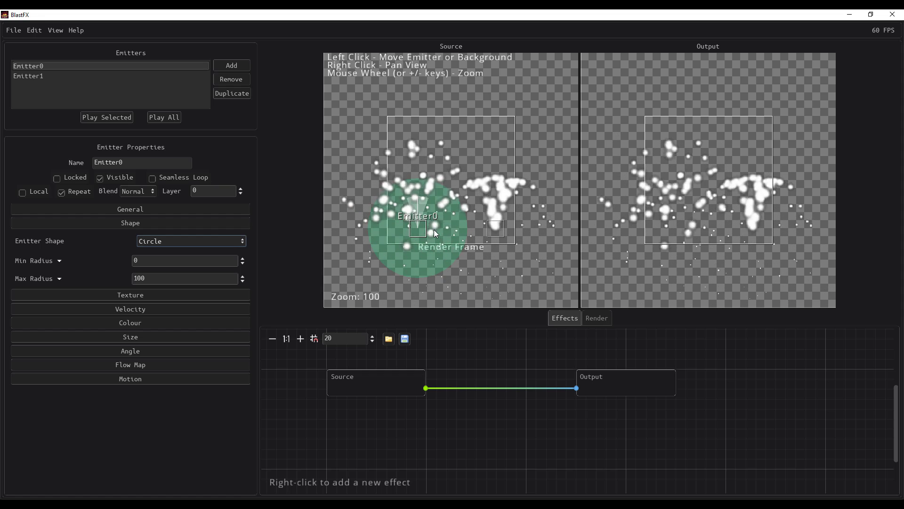
left_click(152, 225)
Step: After trying cloudy, flame and splash textures, give Emitter0 the soft round dot texture
left_click(150, 238)
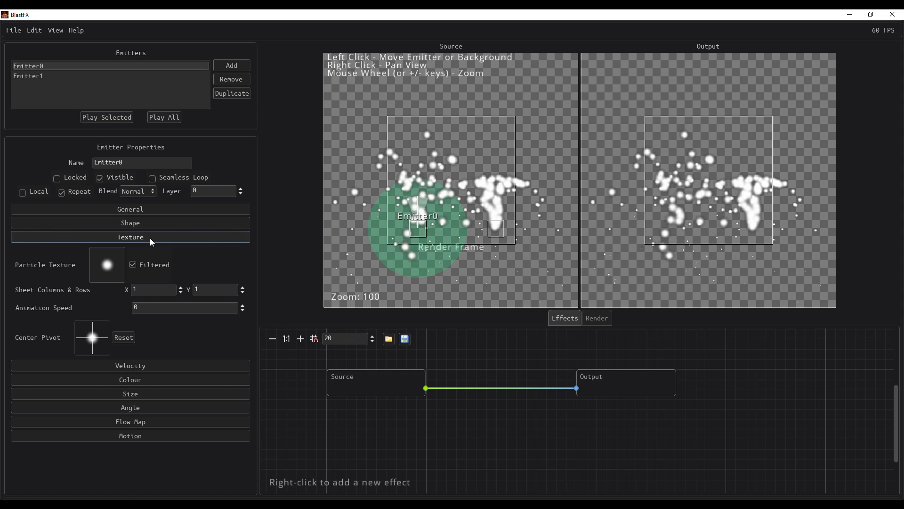
left_click(103, 264)
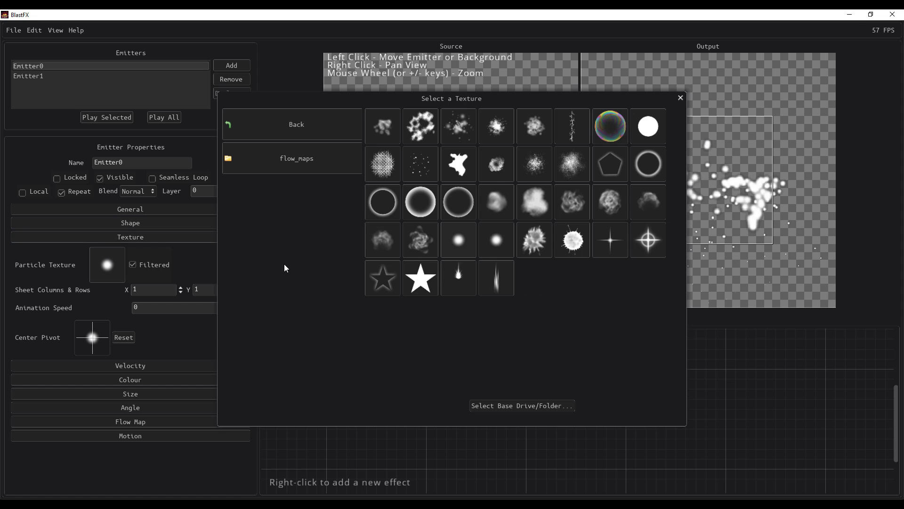
left_click(424, 128)
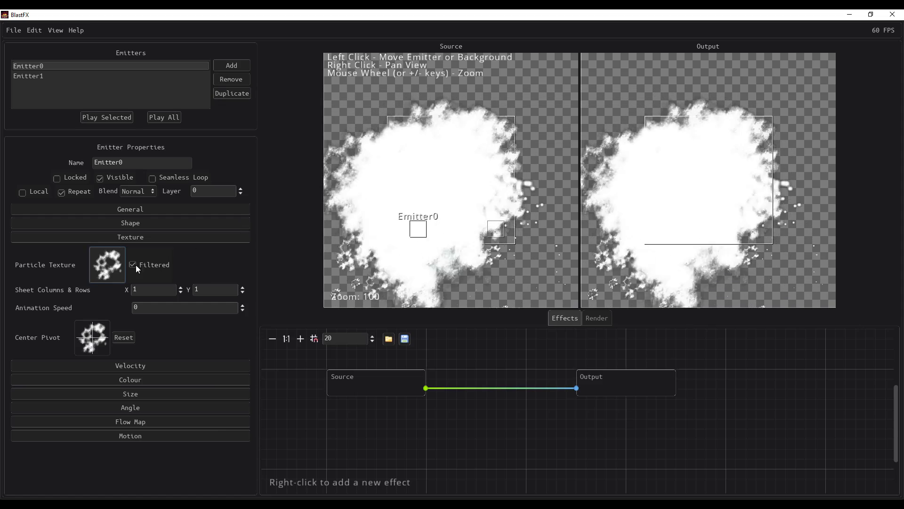
left_click(103, 259)
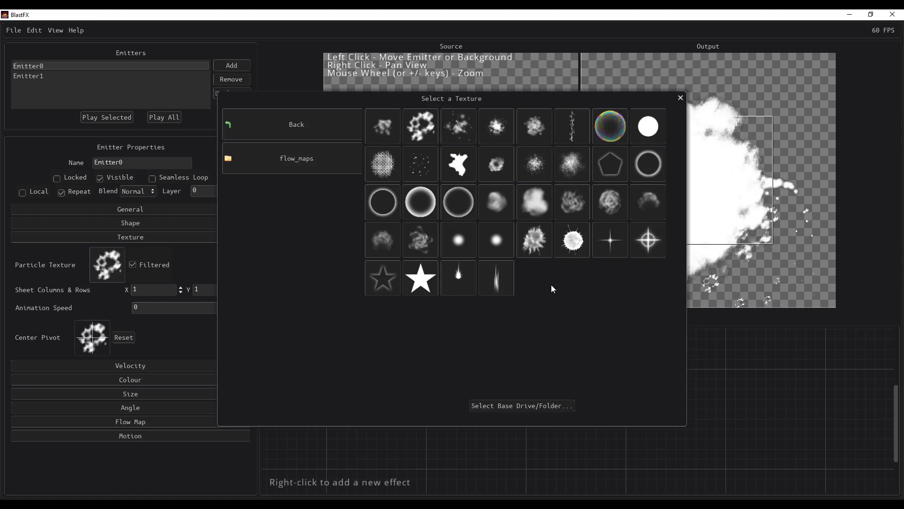
left_click(462, 277)
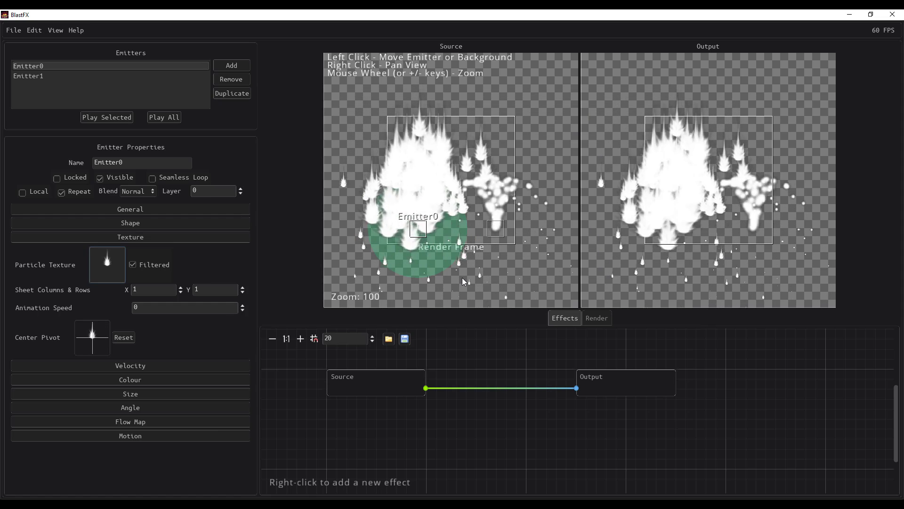
left_click(103, 266)
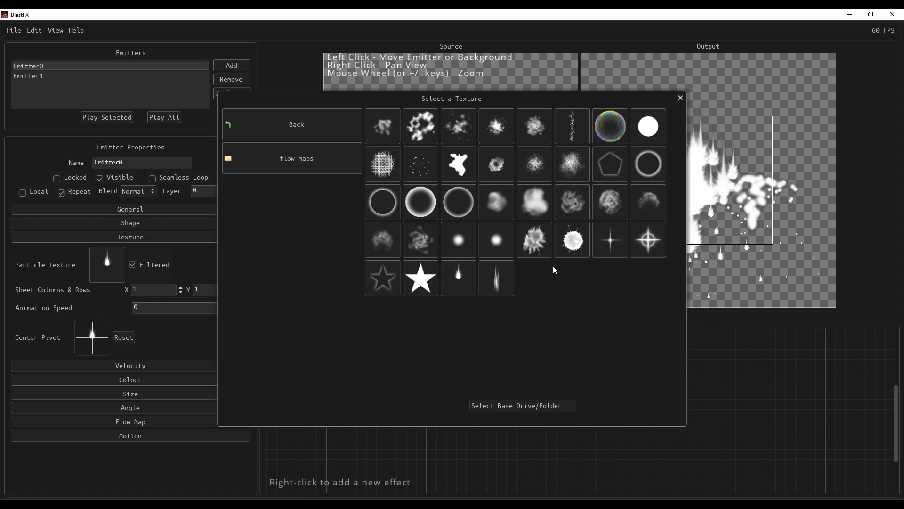
left_click(571, 240)
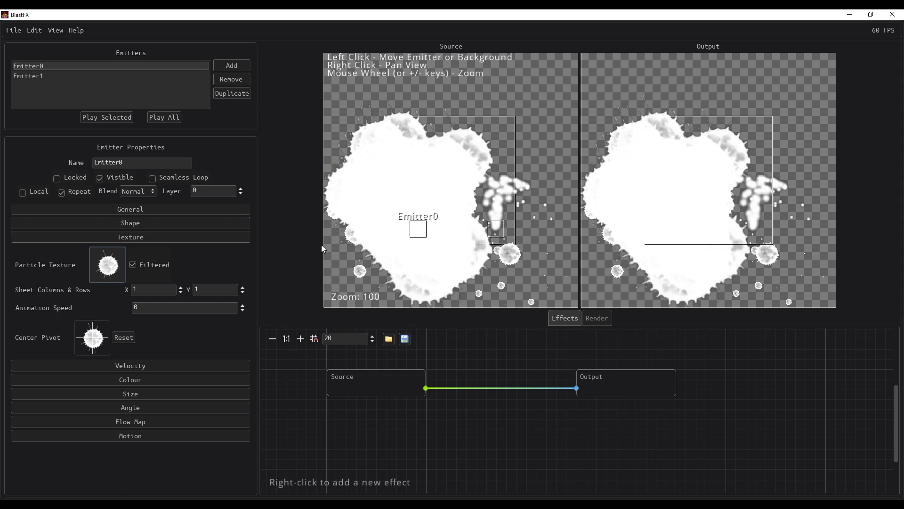
left_click(117, 266)
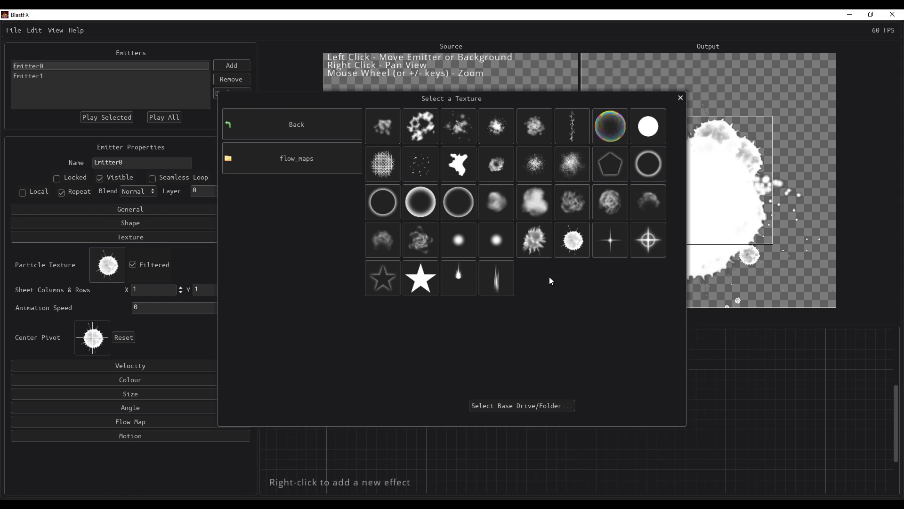
left_click(497, 240)
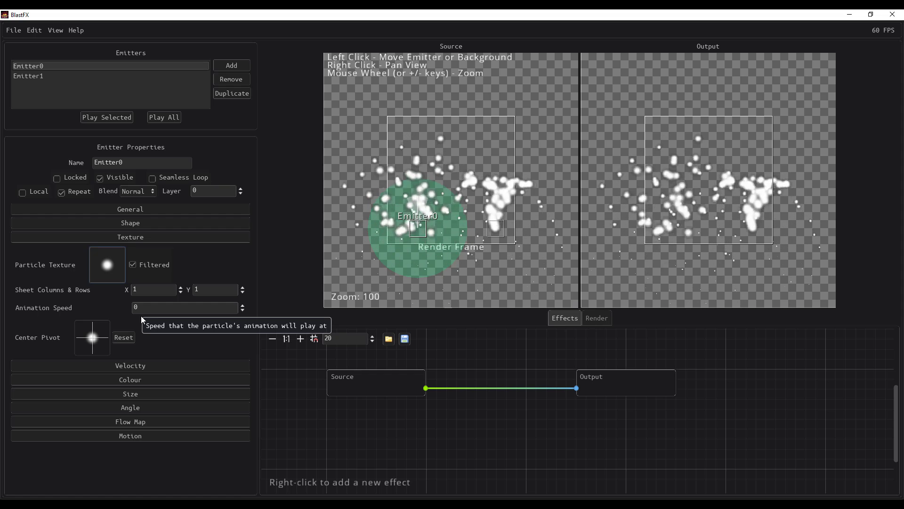
Step: Remove Emitter1 from the effect
left_click(54, 238)
left_click(91, 253)
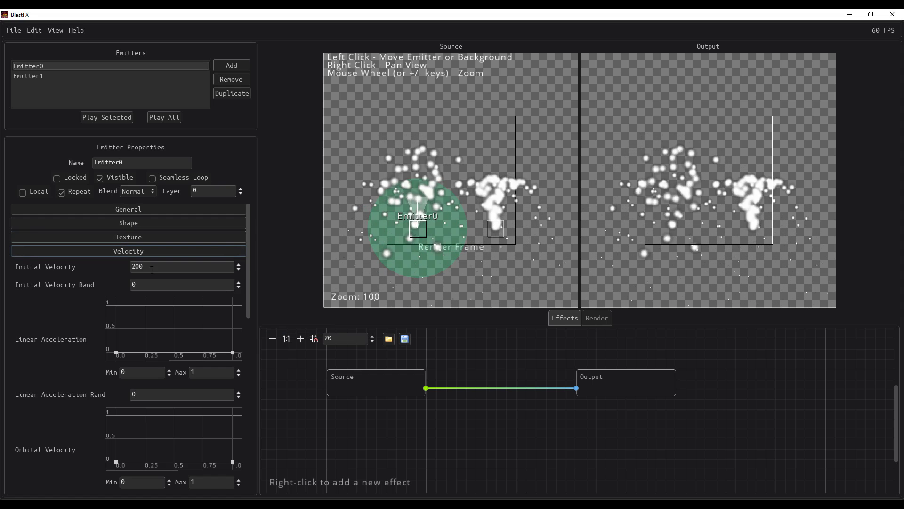
type("10")
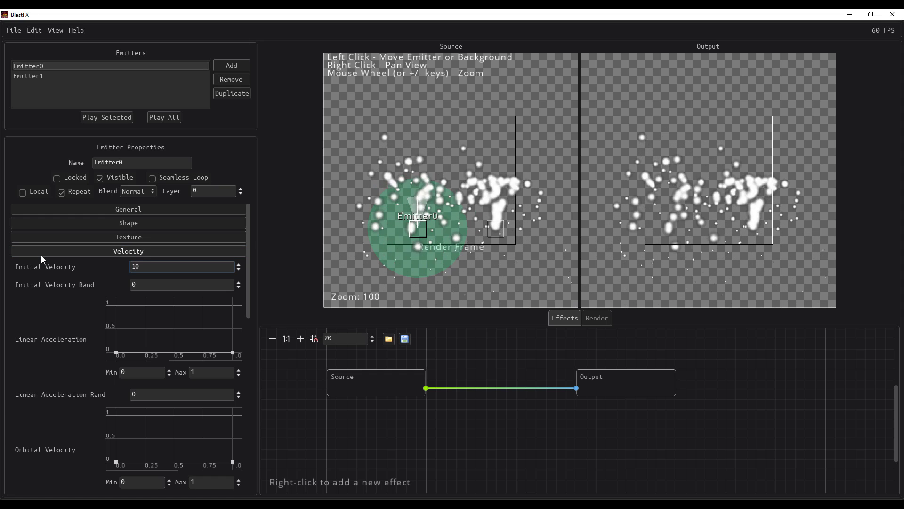
left_click(32, 75)
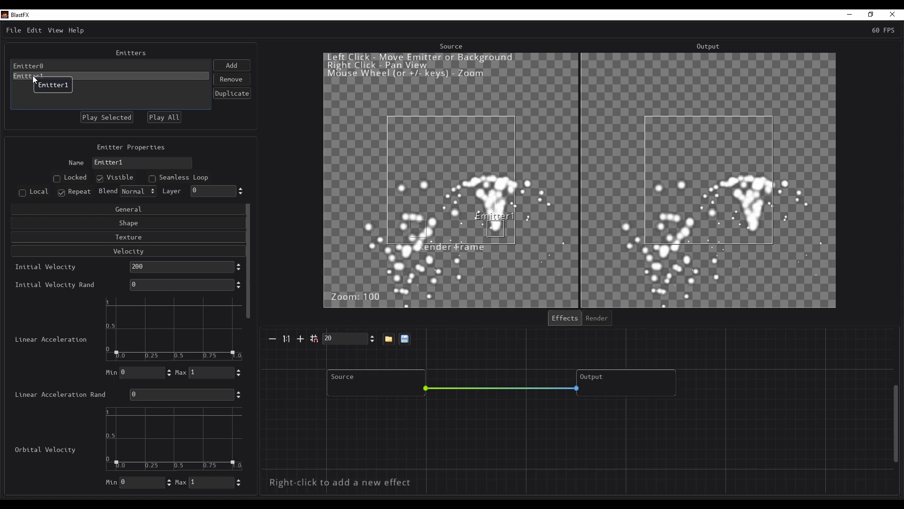
left_click(231, 80)
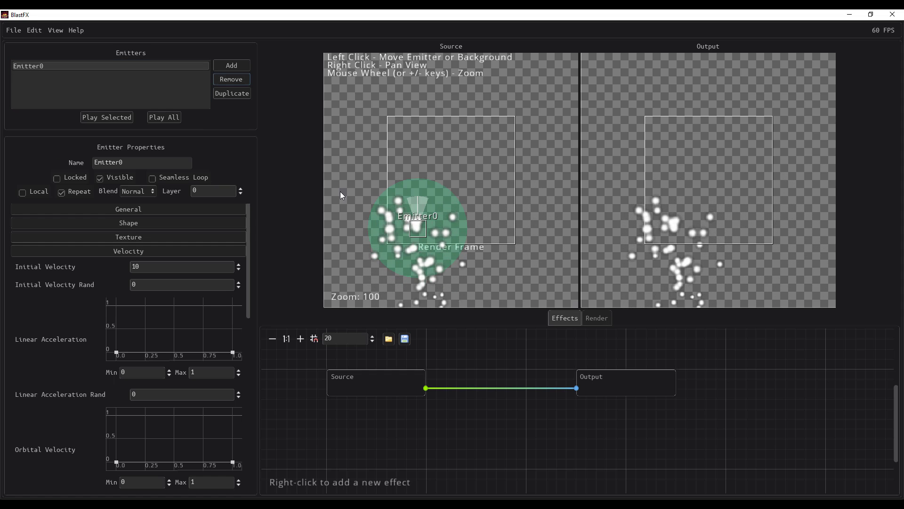
Step: Set Emitter0's Initial Velocity to 500 and reposition it within the render frame
left_click_drag(457, 222, 454, 192)
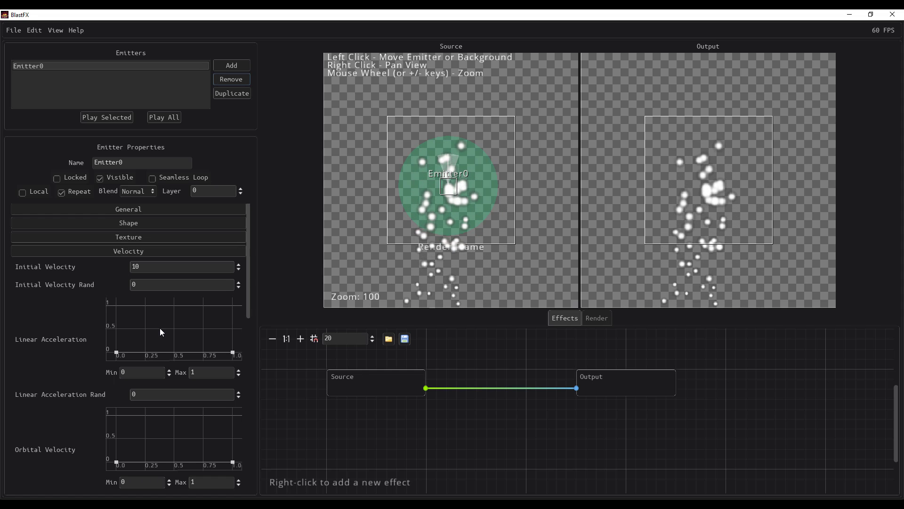
left_click(141, 266)
mouse_move(98, 260)
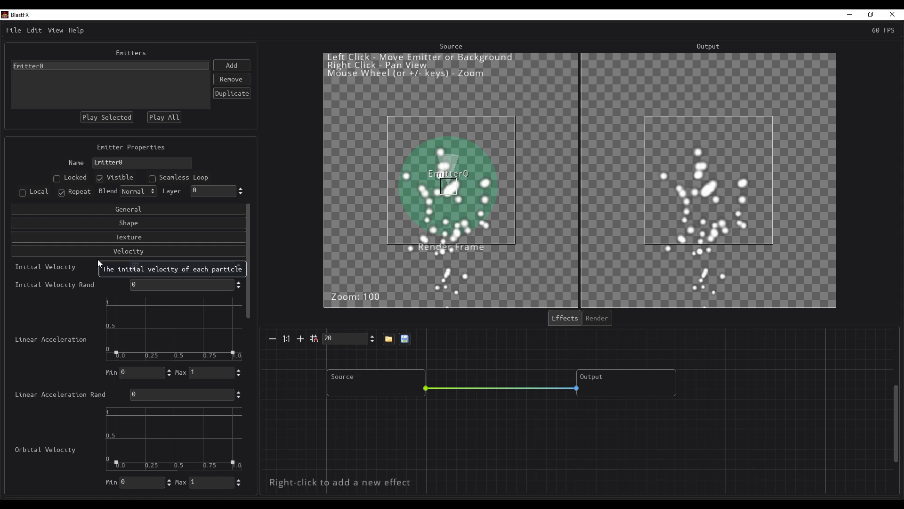
type("5")
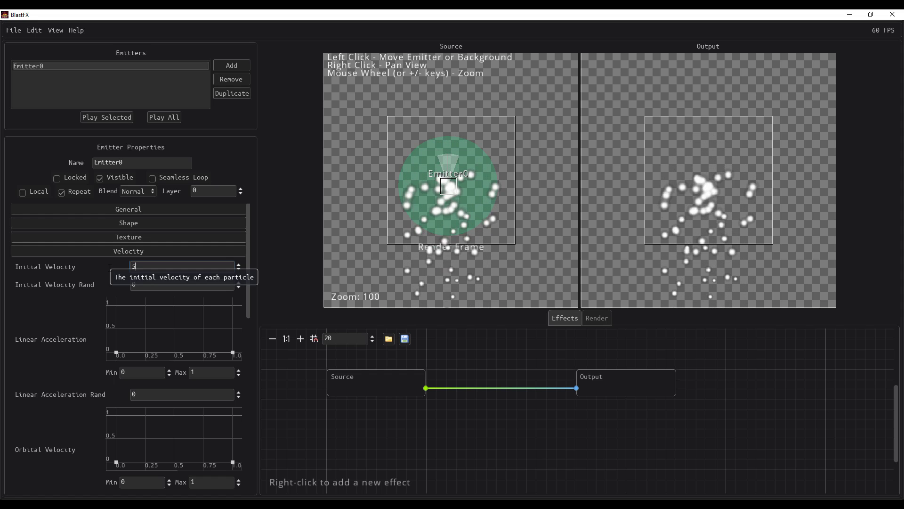
type("00")
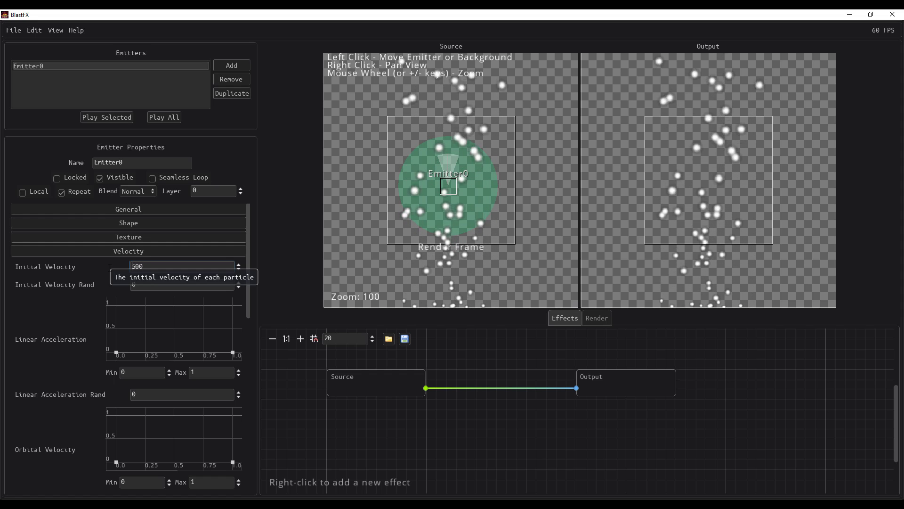
key("Home")
left_click_drag(444, 186, 448, 219)
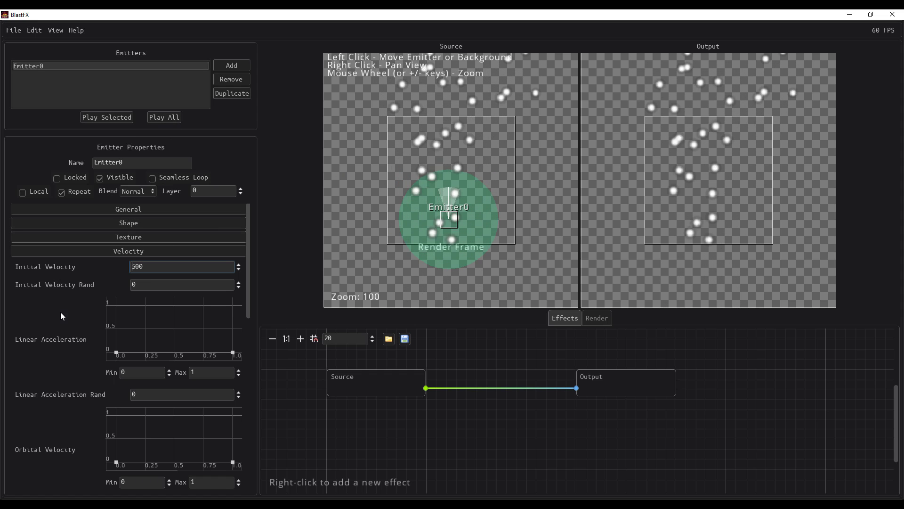
Step: Fold Velocity away and show the Colour section with white Lifetime Colour and 0–360 Hue Offset
scroll(93, 344, "down", 2)
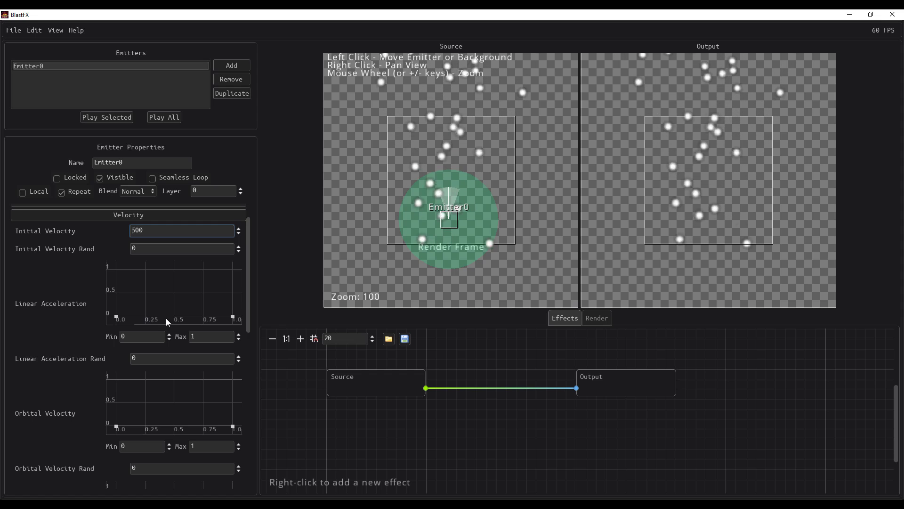
key("Tab")
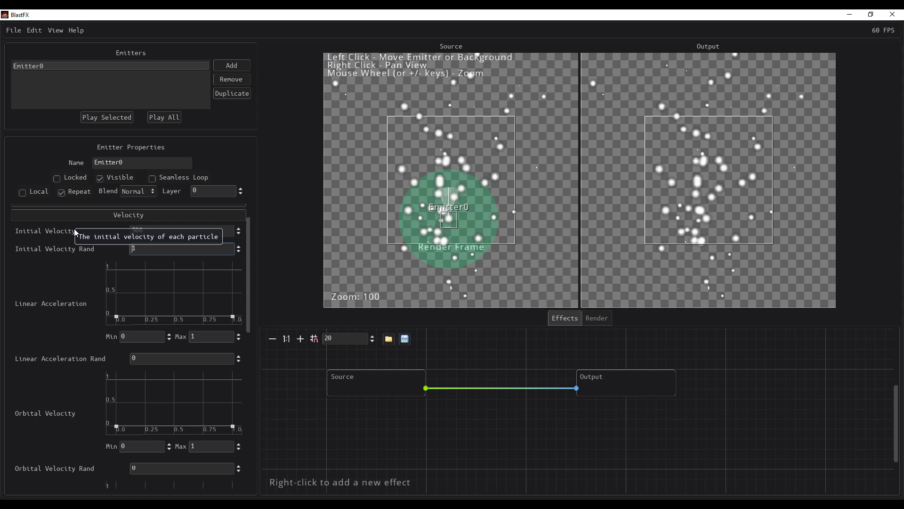
scroll(106, 328, "down", 3)
scroll(107, 330, "down", 3)
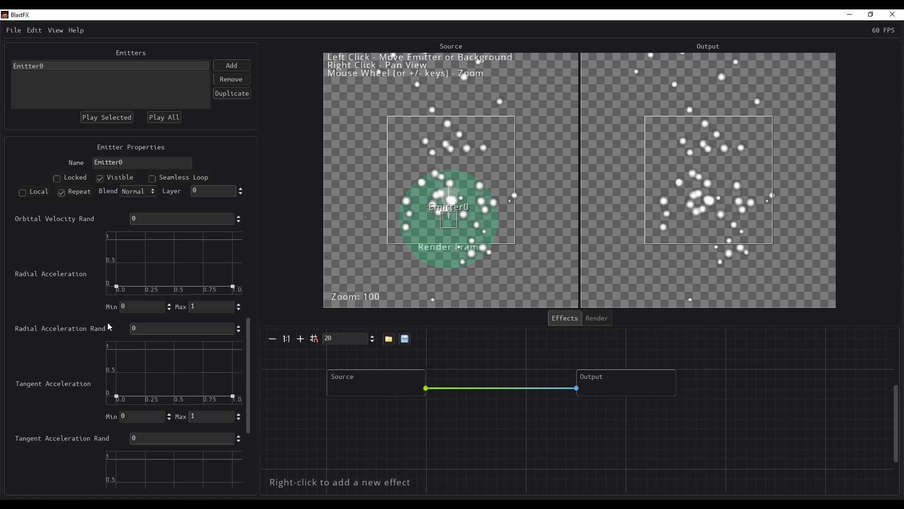
scroll(107, 325, "down", 3)
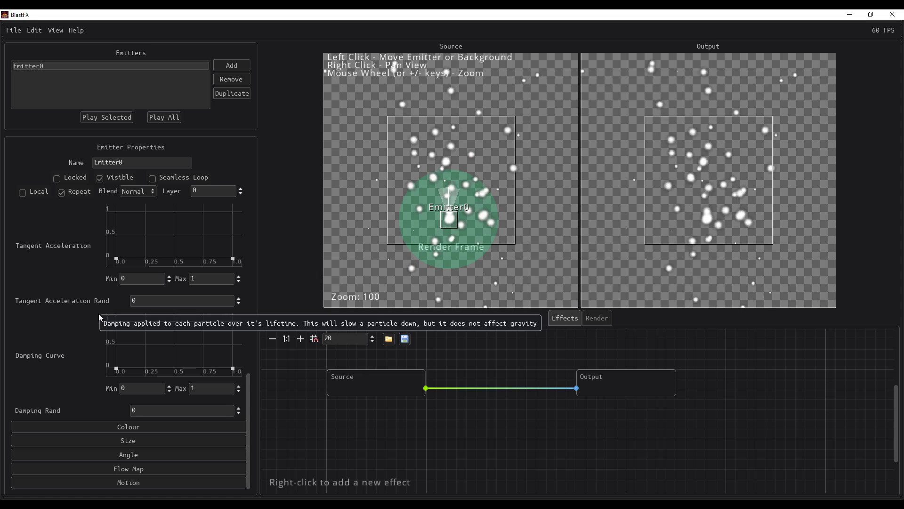
scroll(98, 313, "up", 10)
left_click(97, 250)
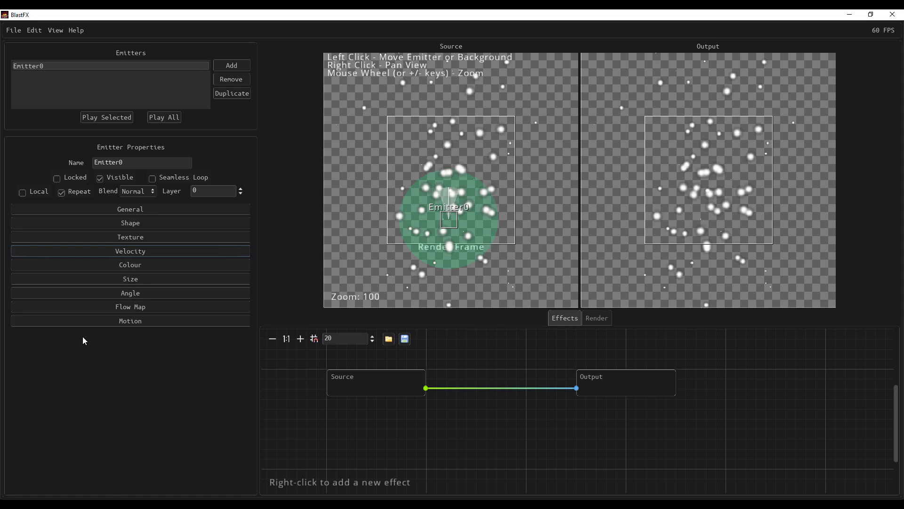
left_click(129, 265)
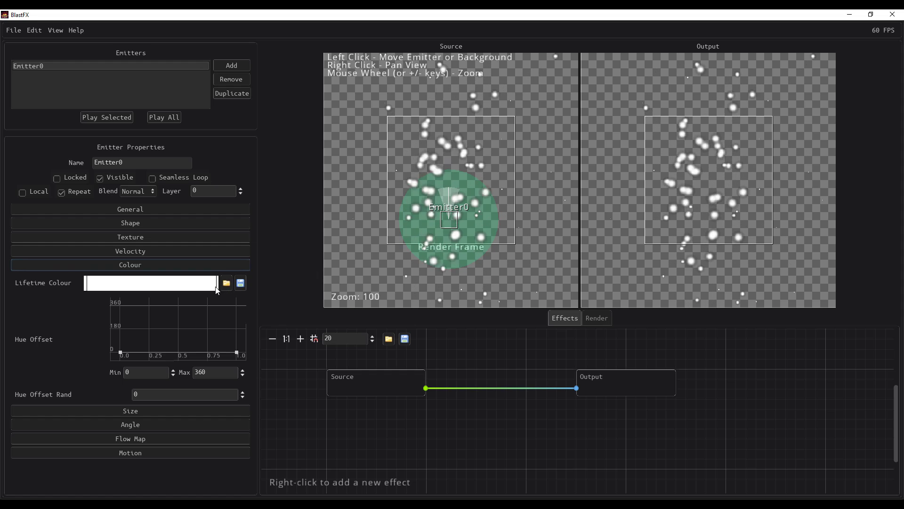
Step: Add a red stop to the Lifetime Colour gradient and darken the left stop to near black
left_click(198, 284)
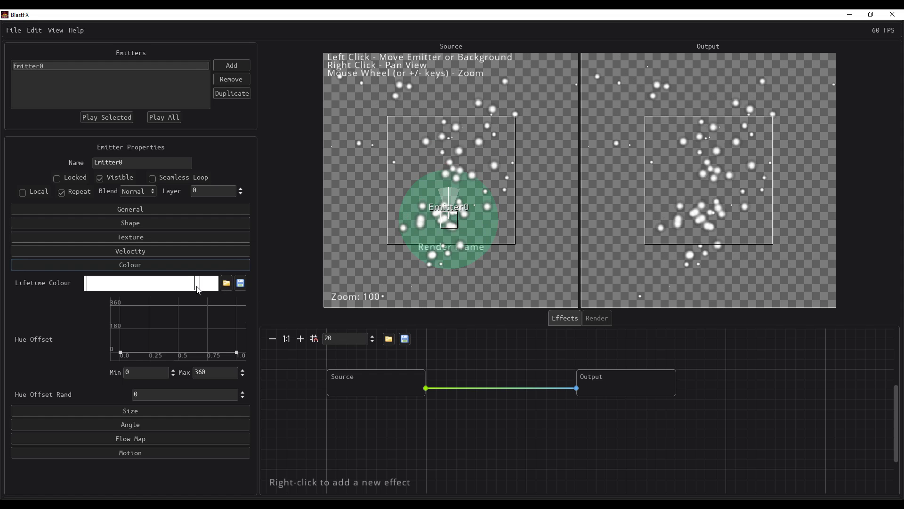
left_click(198, 284)
left_click_drag(482, 165, 492, 146)
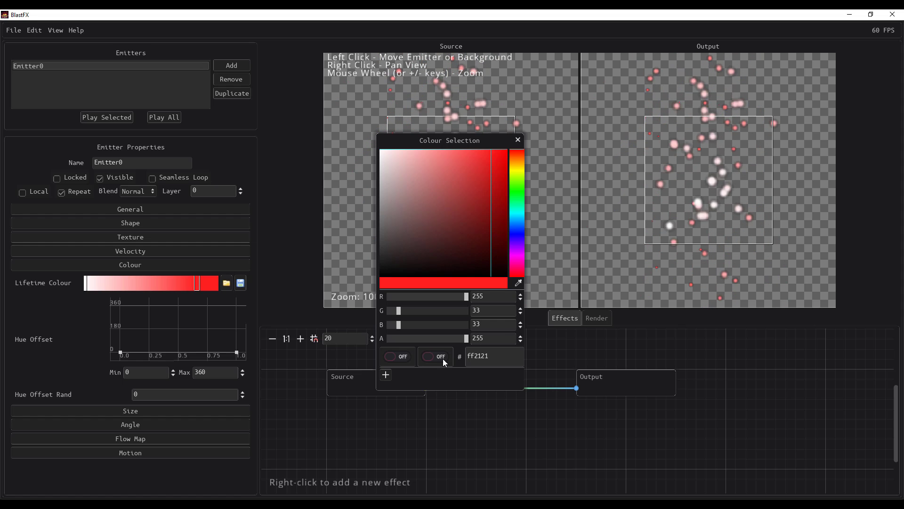
left_click(522, 139)
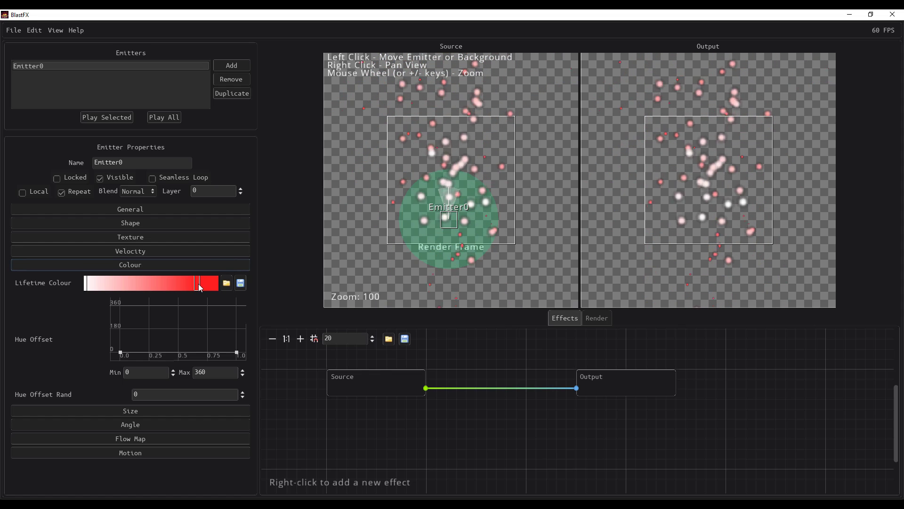
left_click_drag(198, 284, 87, 290)
left_click(88, 291)
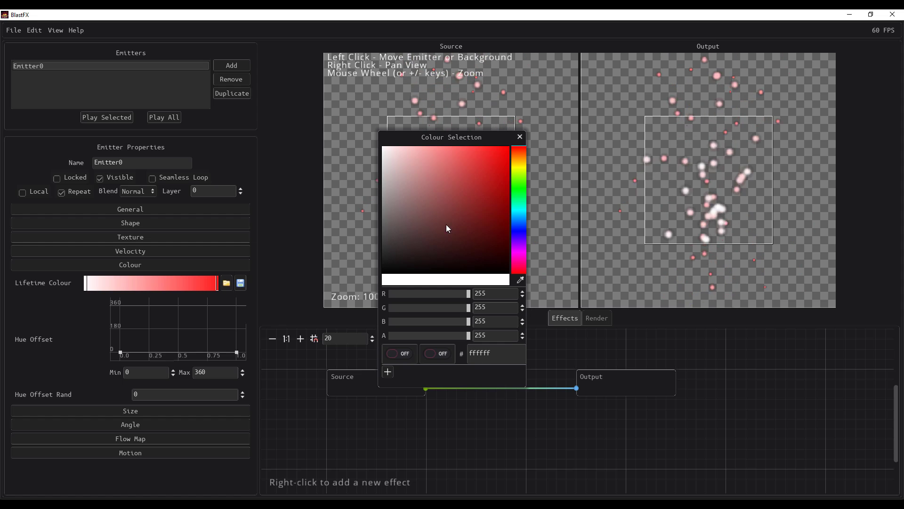
mouse_move(446, 224)
left_mouse_down()
mouse_move(400, 281)
mouse_move(393, 267)
left_mouse_up()
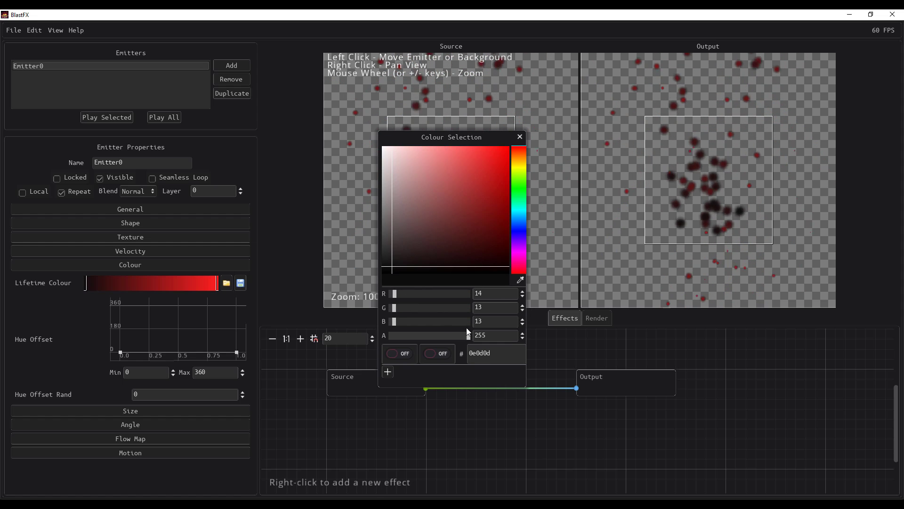
left_click(522, 140)
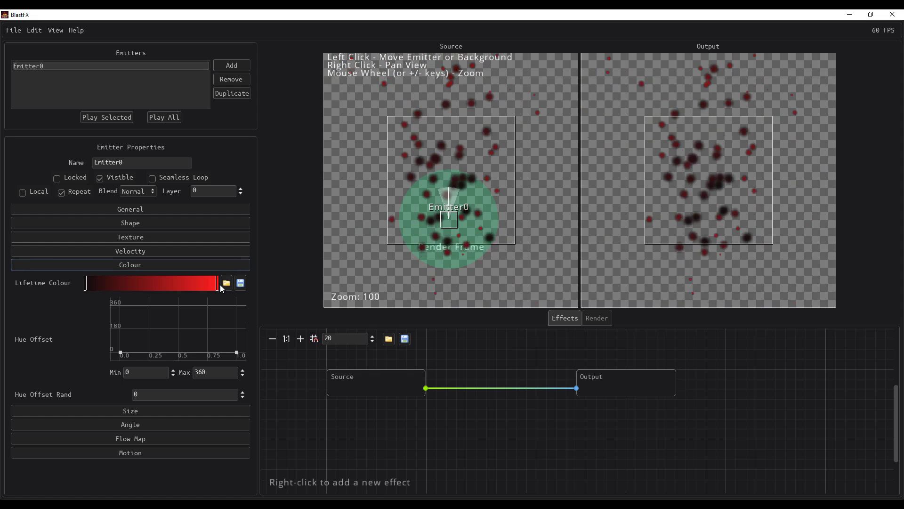
Step: Slide the red stop left and add a golden yellow (ecbe21) stop at the right end
left_click_drag(217, 285, 132, 283)
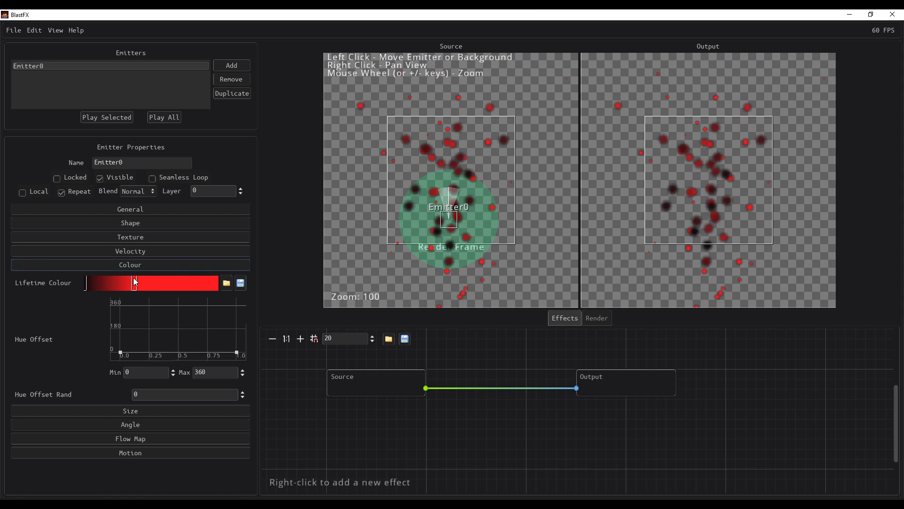
left_click(217, 285)
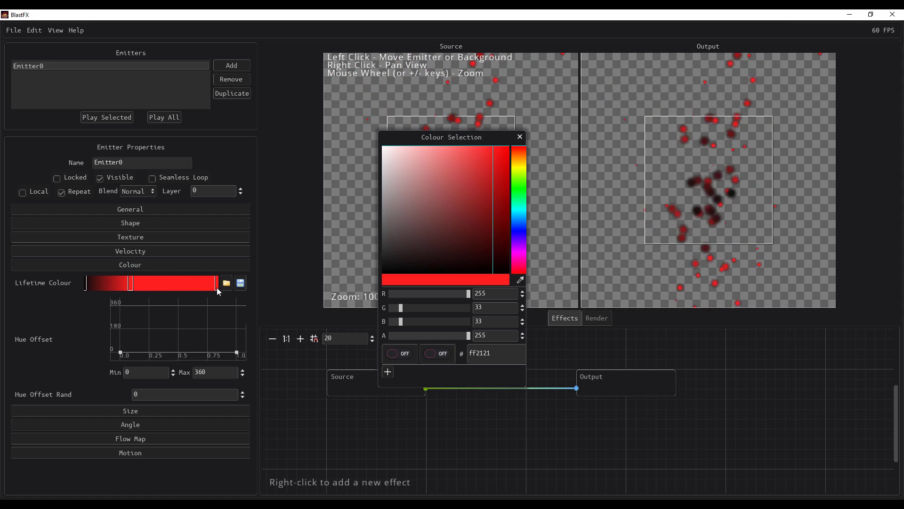
left_click(517, 162)
left_click_drag(471, 174, 492, 155)
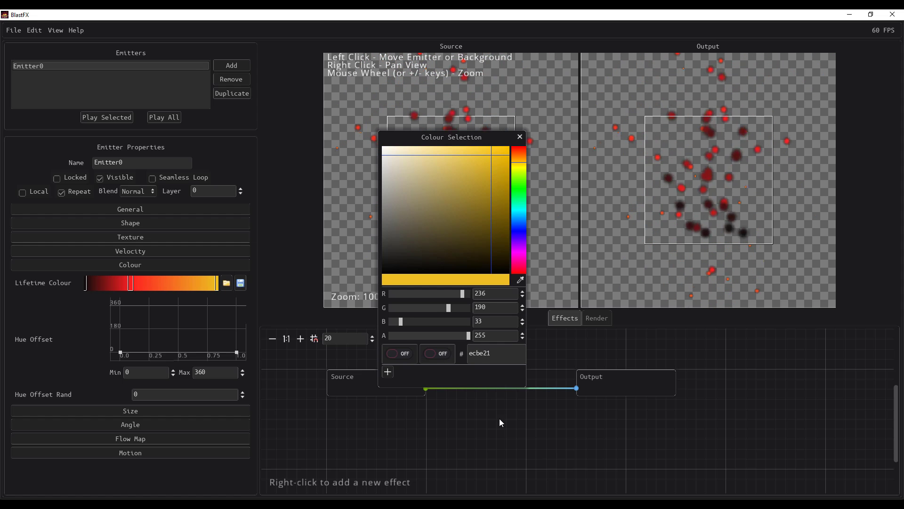
left_click(484, 432)
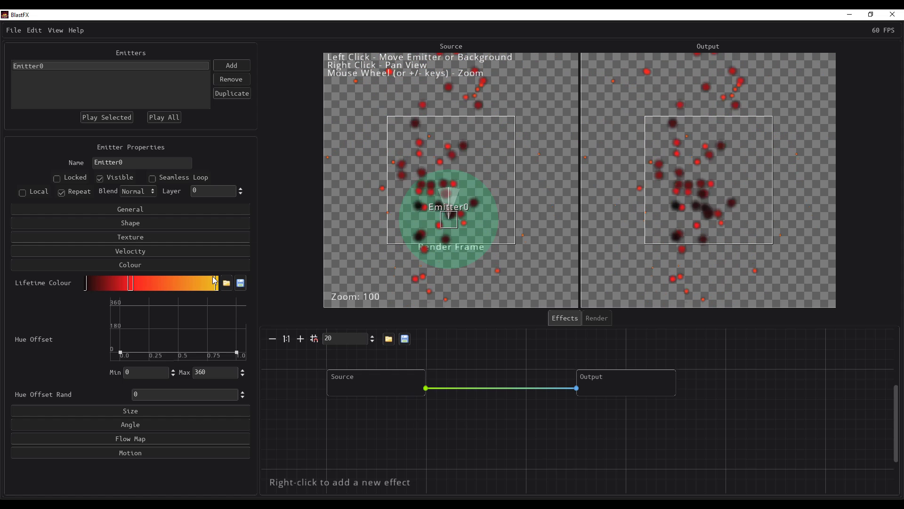
Step: Set Emitter0's Initial Velocity to 200 and its emitter shape to Point
left_click(124, 252)
key("Tab")
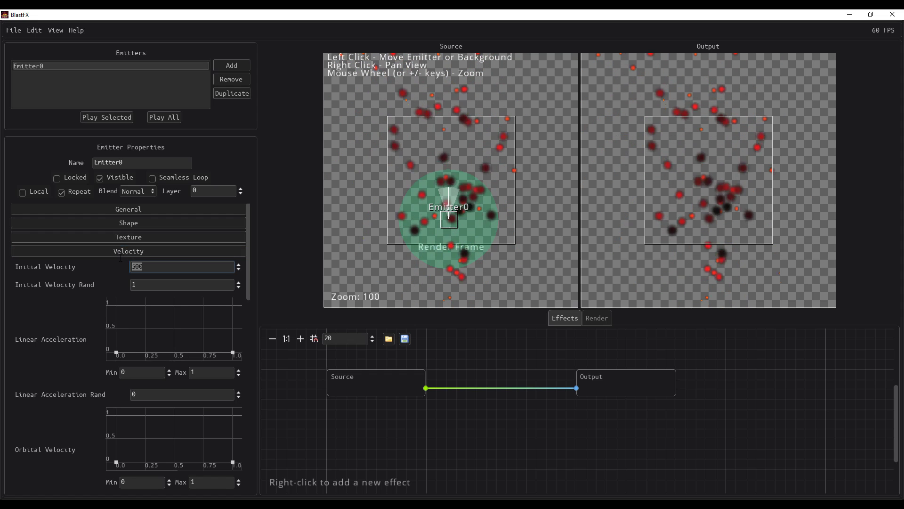
type("200")
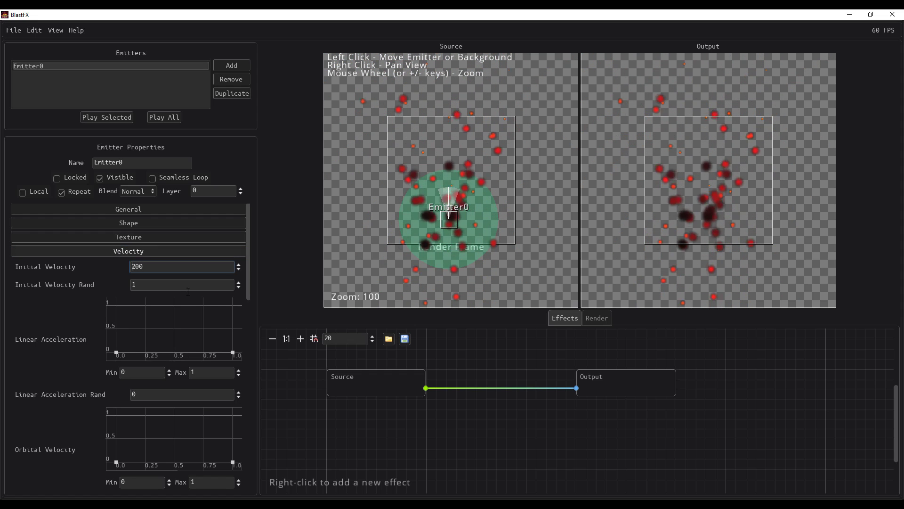
left_click(136, 222)
left_click(161, 241)
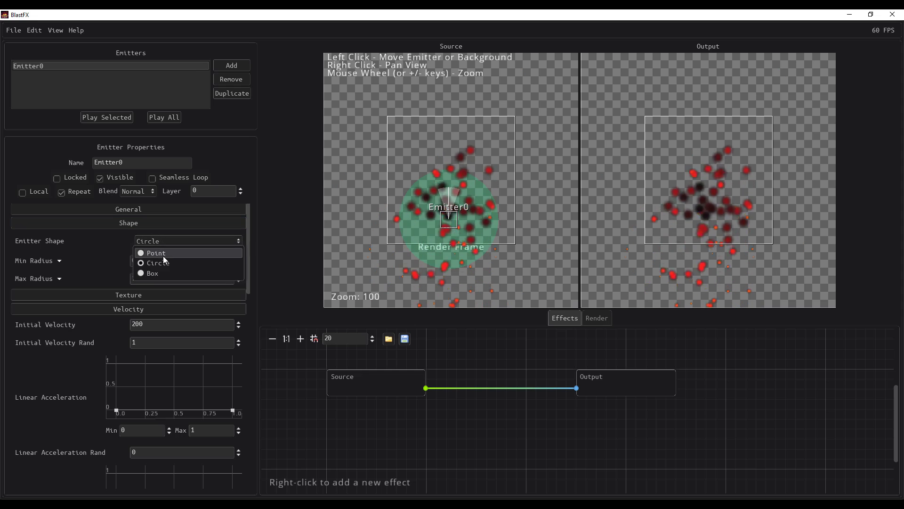
left_click(163, 253)
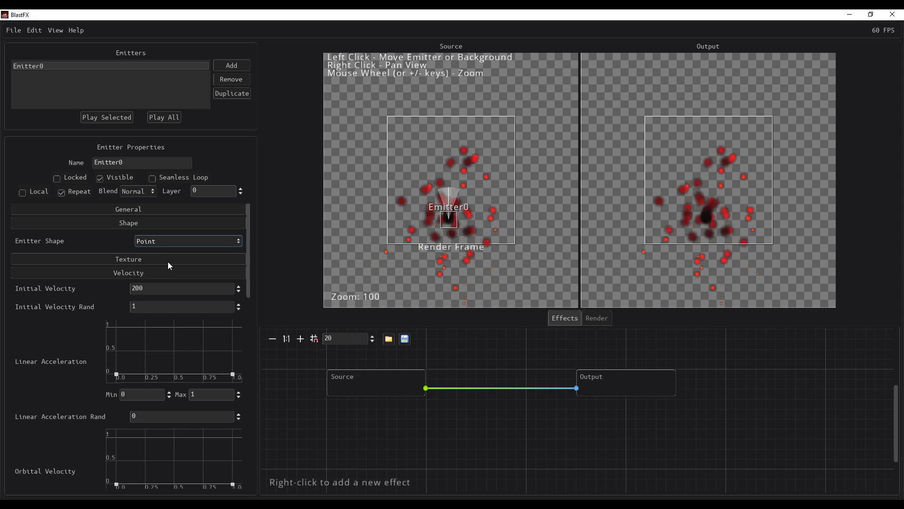
left_click(71, 224)
left_click(81, 253)
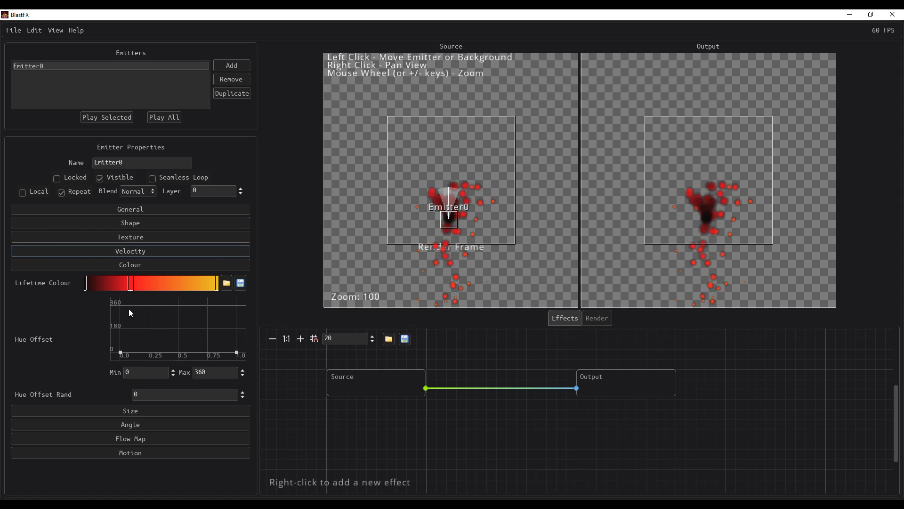
Step: Move the red gradient stop toward the dark start and lower the Size Curve start to about 0.8
mouse_move(133, 286)
left_mouse_down()
mouse_move(191, 285)
mouse_move(111, 285)
mouse_move(147, 286)
mouse_move(119, 275)
left_mouse_up()
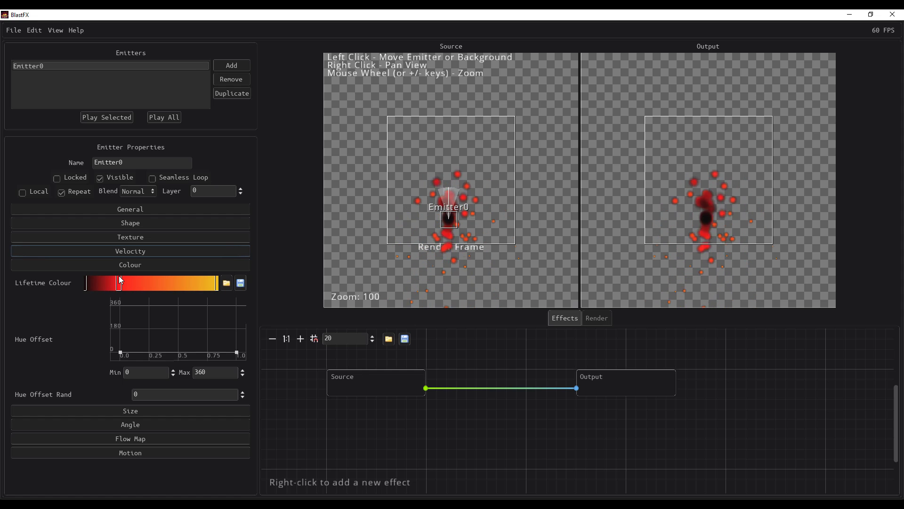
left_click(62, 267)
left_click(83, 277)
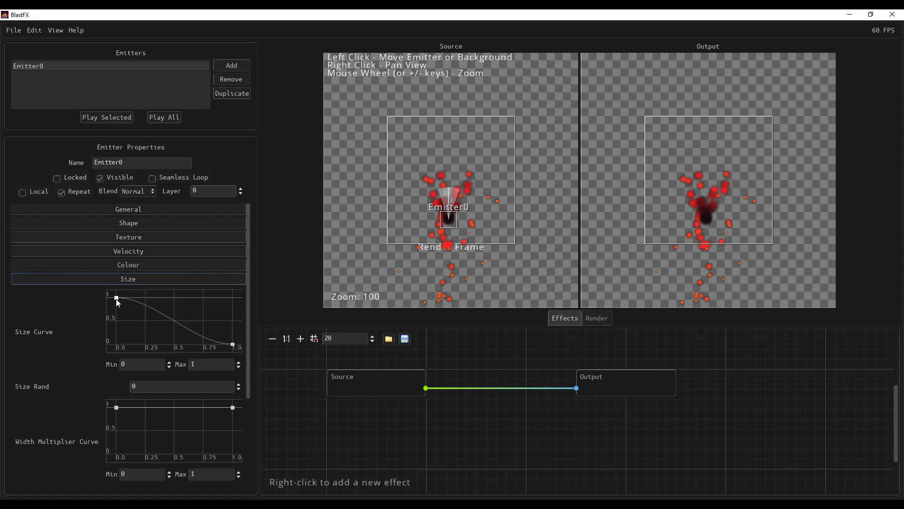
mouse_move(116, 298)
left_mouse_down()
mouse_move(116, 308)
mouse_move(119, 290)
left_mouse_up()
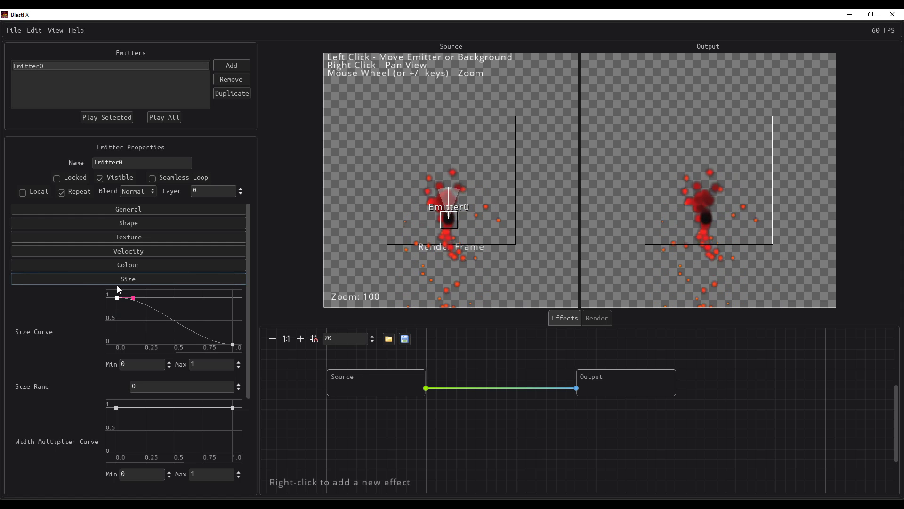
left_click(61, 278)
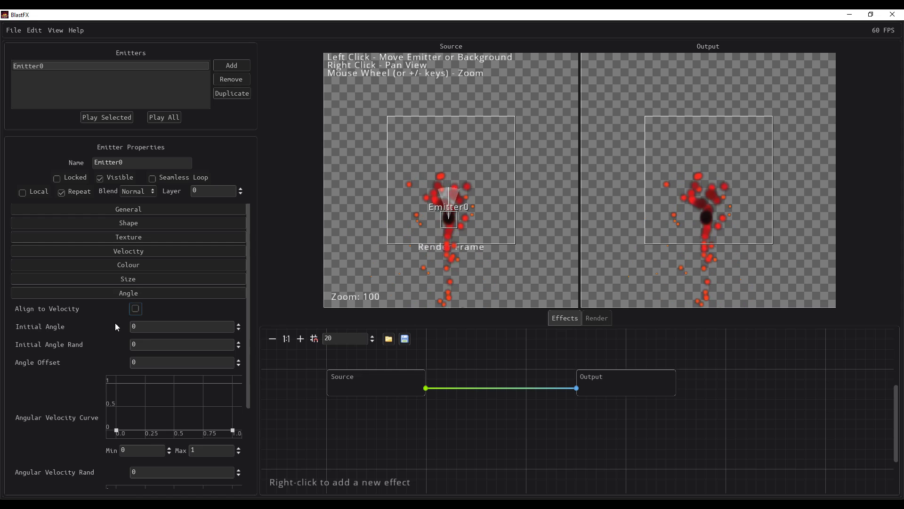
scroll(114, 344, "down", 3)
scroll(112, 365, "up", 3)
left_click(111, 294)
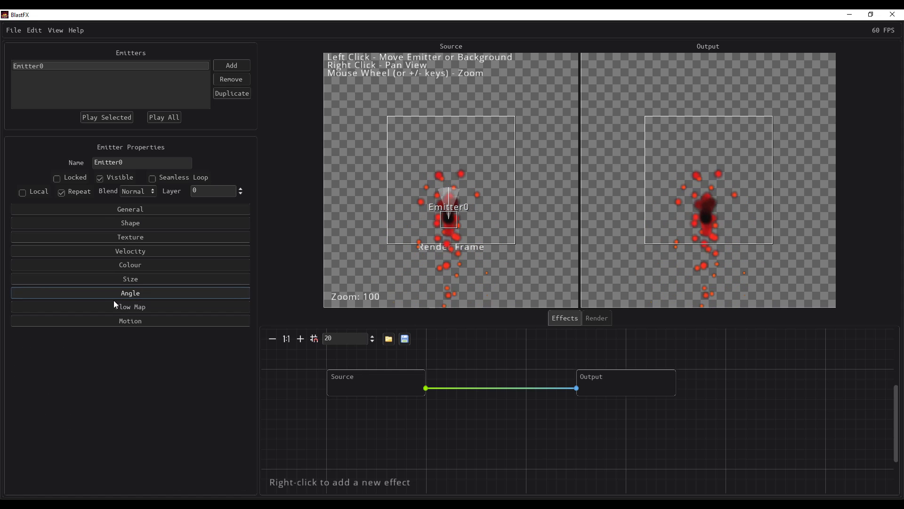
Step: Enable Emitter0's flow map with the ring texture at strength 100
left_click(115, 307)
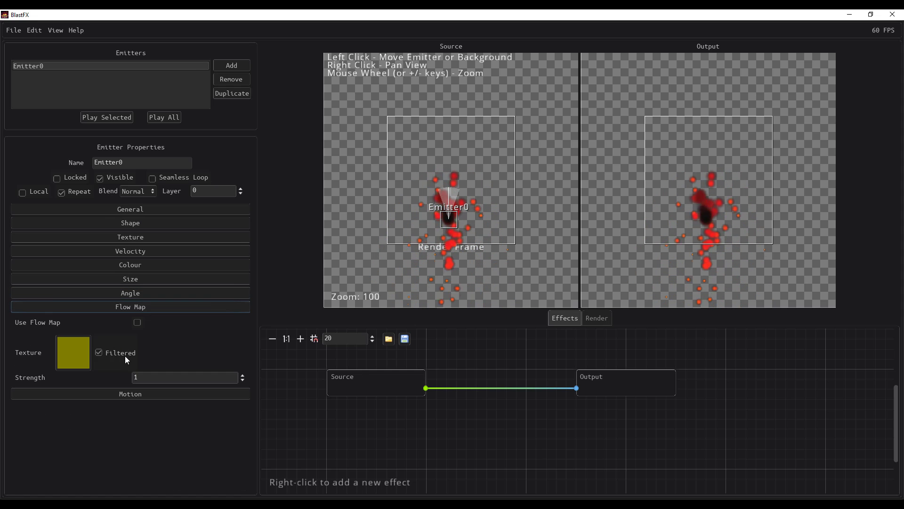
left_click(137, 323)
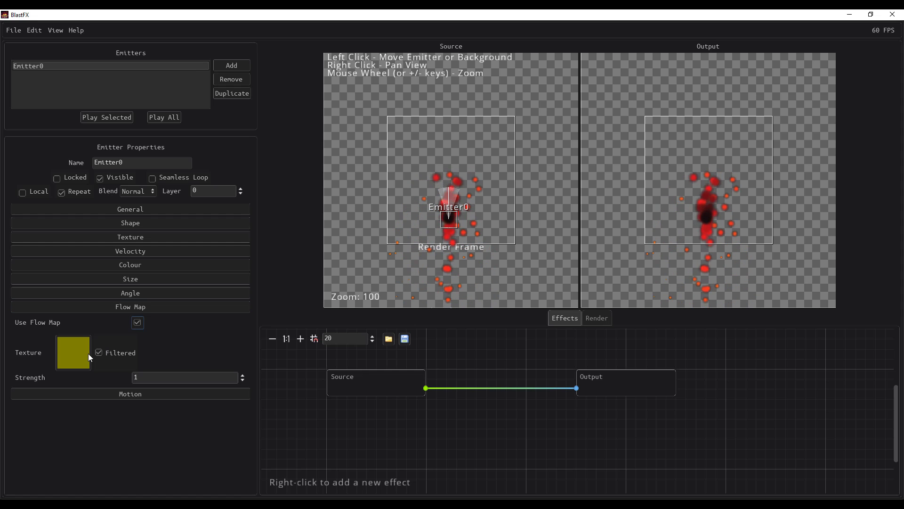
left_click(80, 354)
left_click(428, 213)
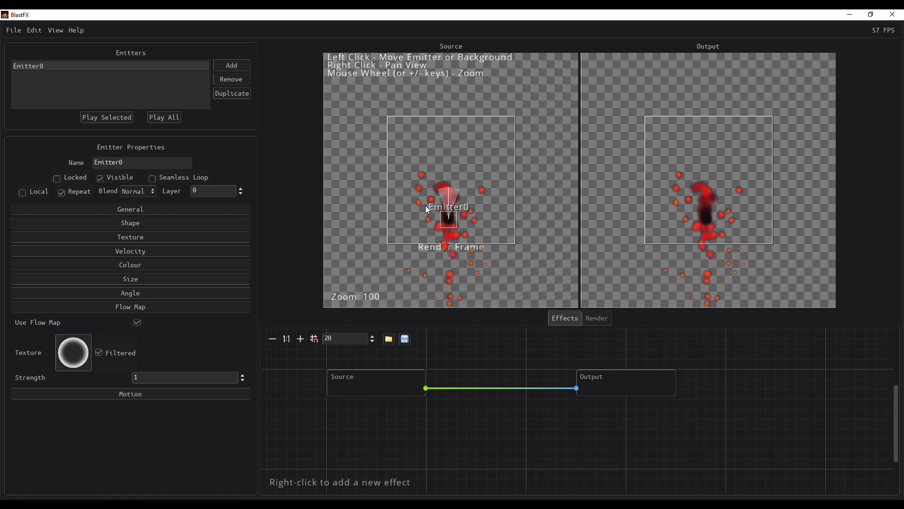
left_click(156, 378)
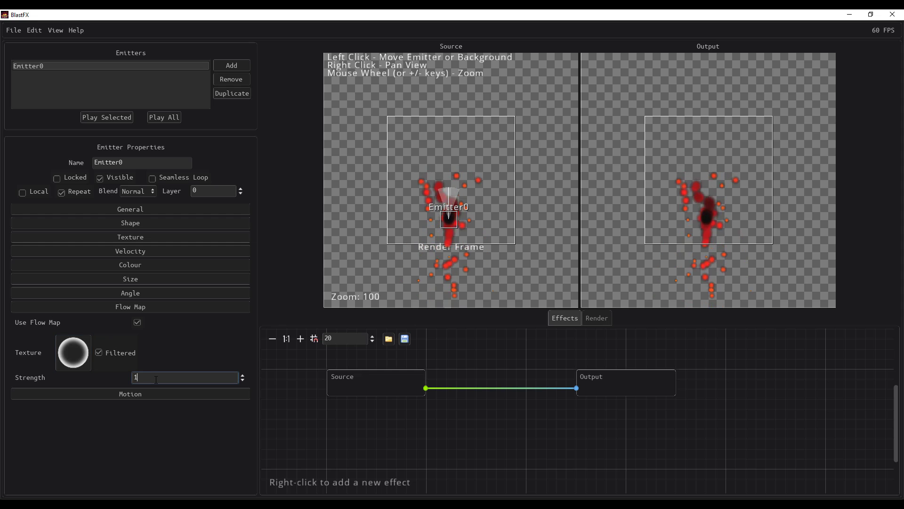
type("00")
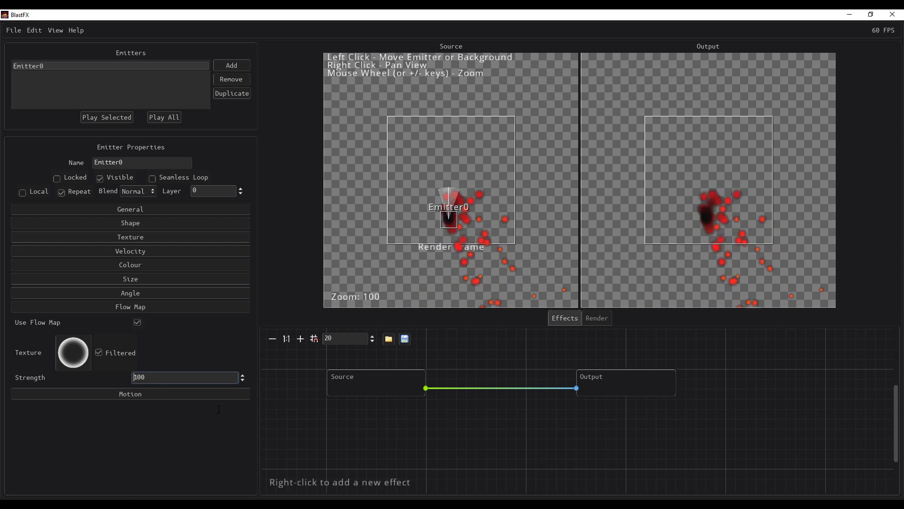
Step: Switch the flow map texture to splat and move Emitter0 toward the frame's upper left
left_click_drag(454, 222, 438, 157)
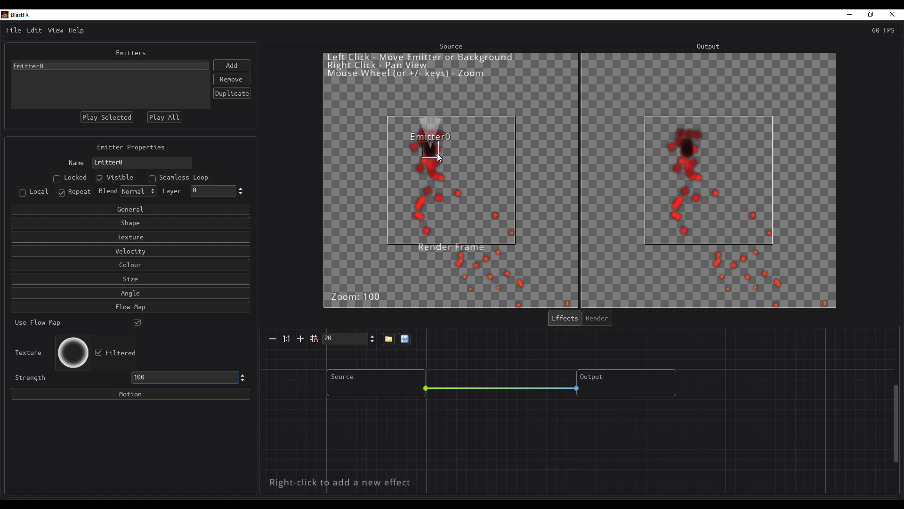
left_click(75, 352)
left_click(453, 171)
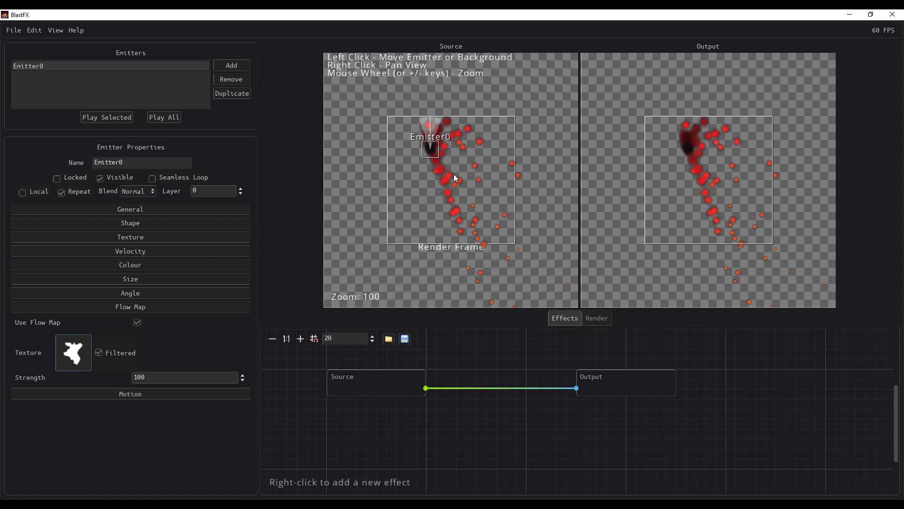
left_click_drag(439, 153, 429, 165)
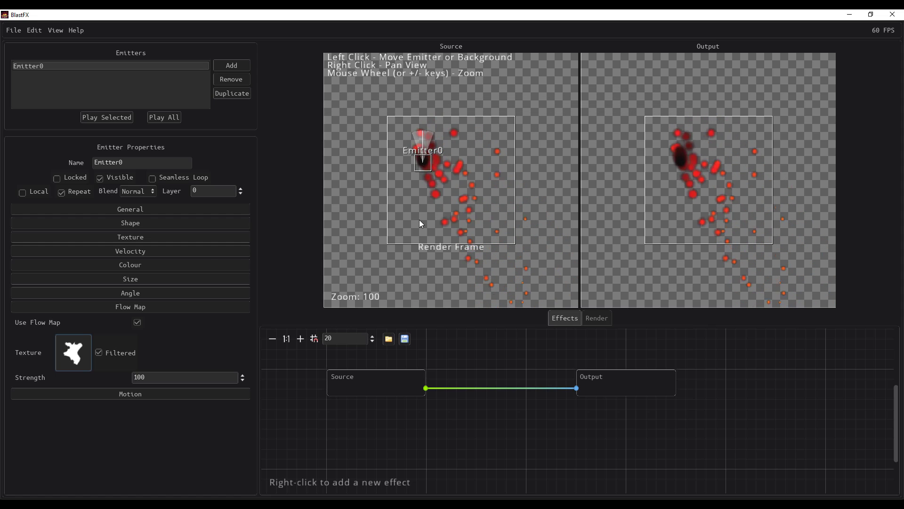
left_click(187, 395)
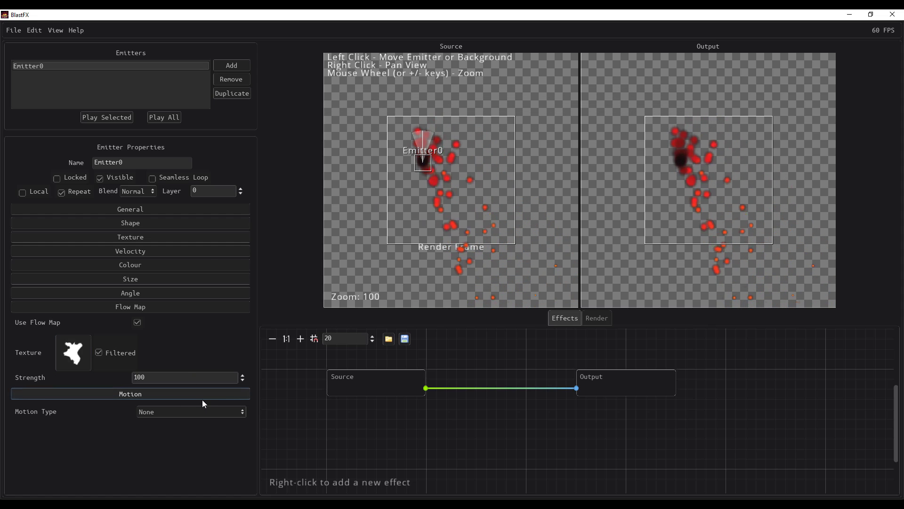
Step: Try Sin & Cos motion, nudge Emitter0 slightly down-right, and reopen the motion type choices
left_click(208, 410)
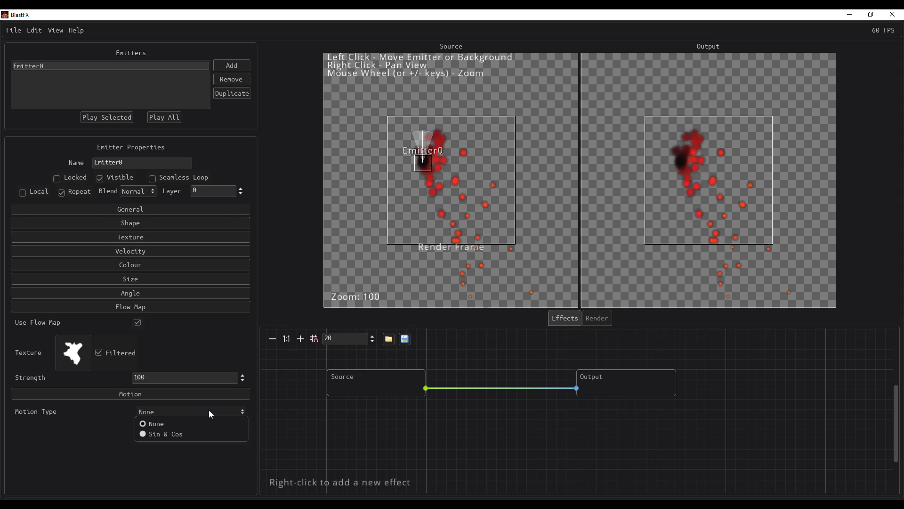
left_click(176, 433)
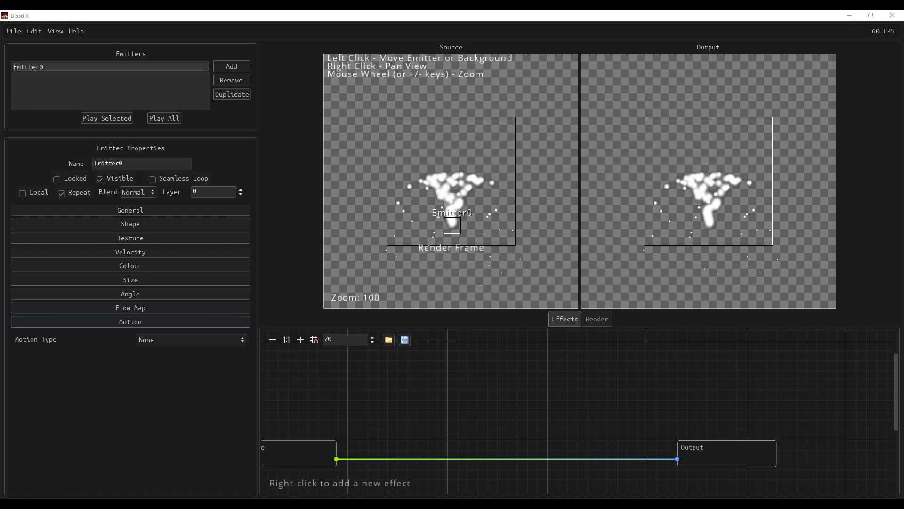
scroll(449, 408, "down", 3)
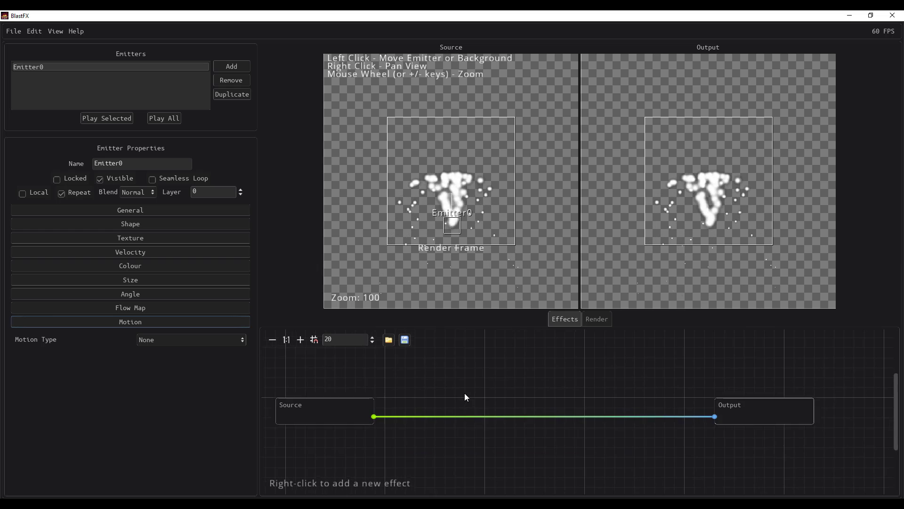
scroll(437, 409, "up", 3)
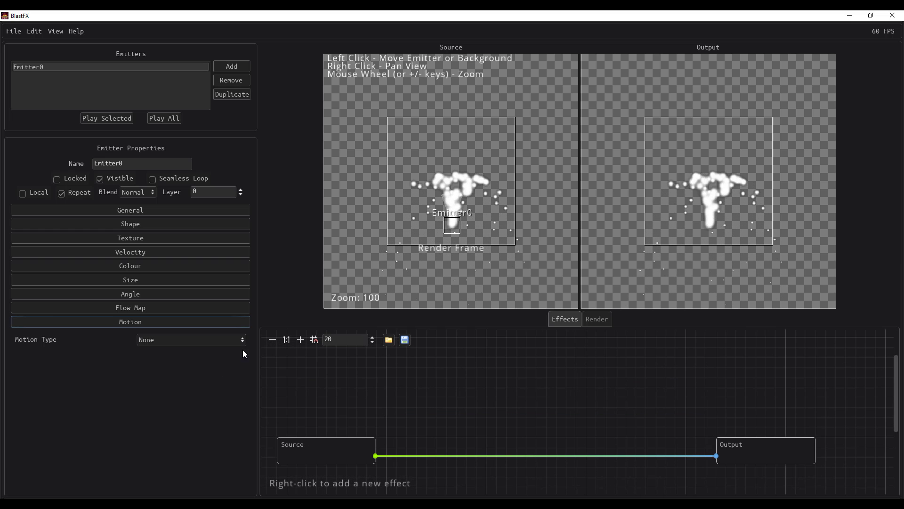
left_click_drag(454, 226, 460, 234)
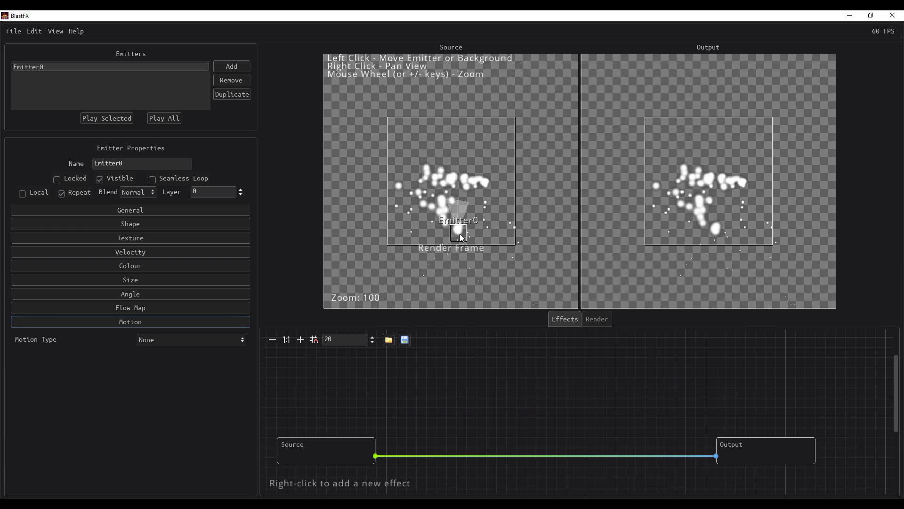
left_click(169, 344)
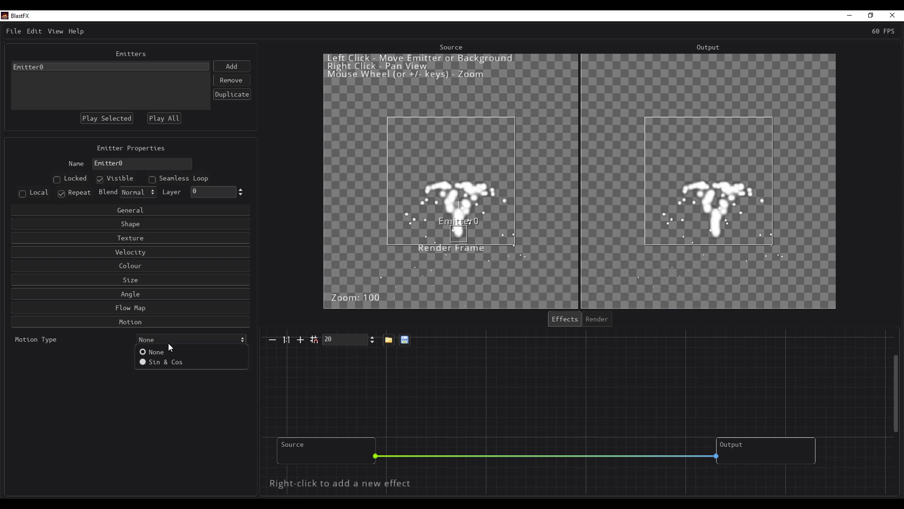
Step: Switch Emitter0 to Sin & Cos motion with Sin Frequency 1000 and Cos Frequency 500
left_click(151, 363)
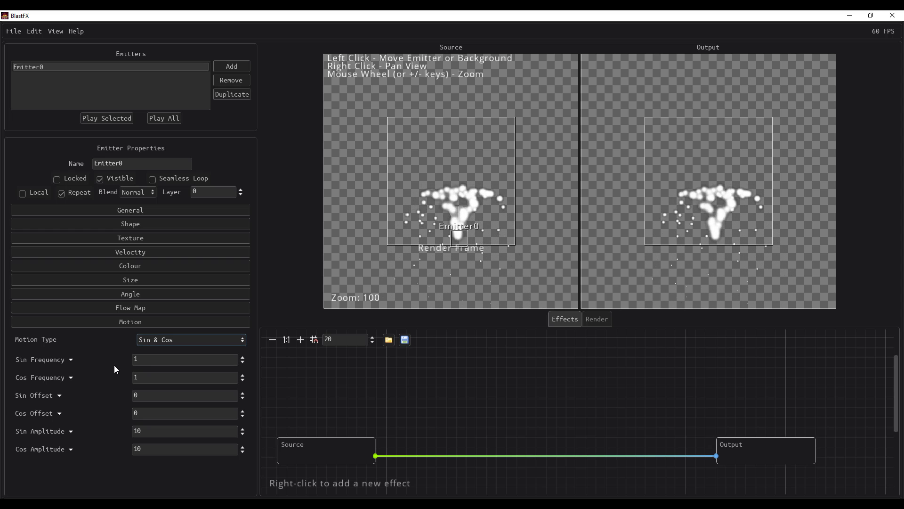
left_click(147, 360)
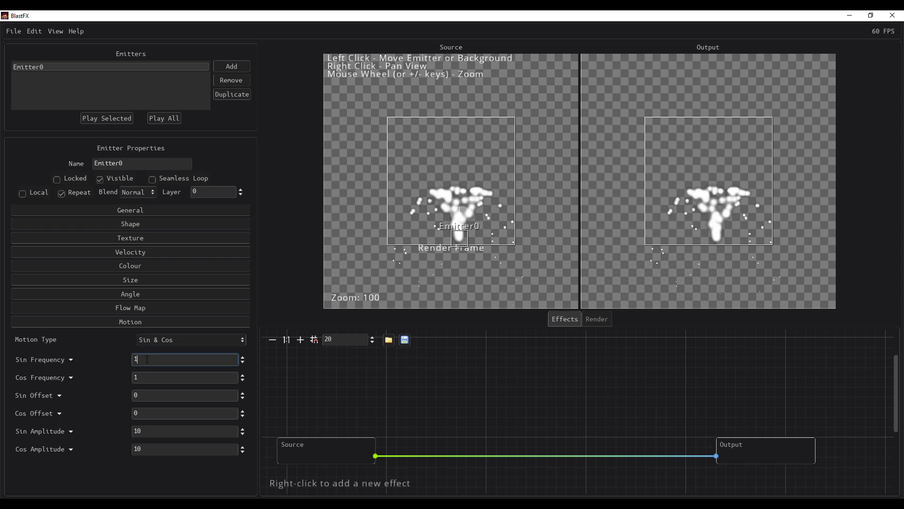
type("000")
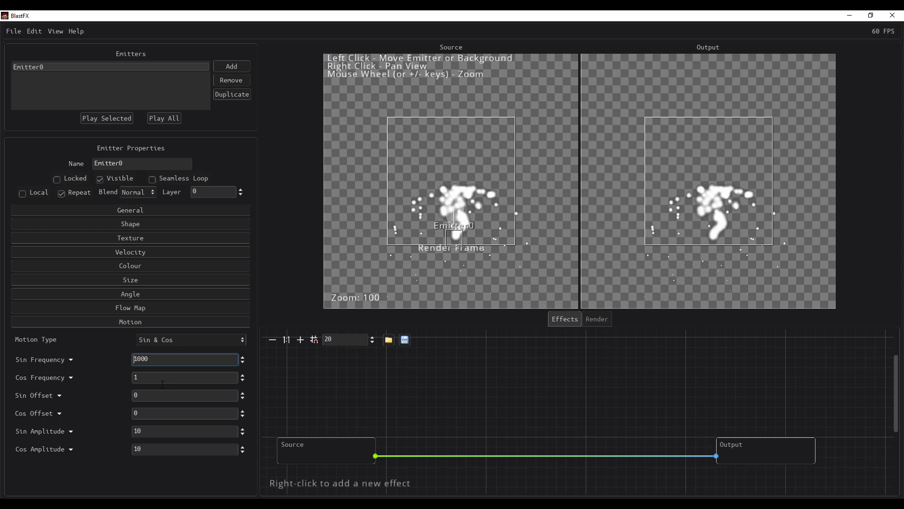
left_click(161, 378)
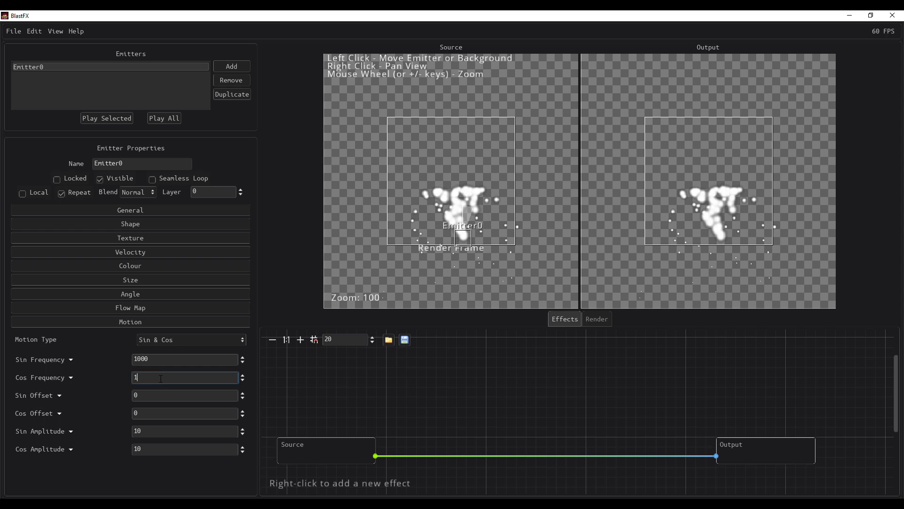
key("BackSpace")
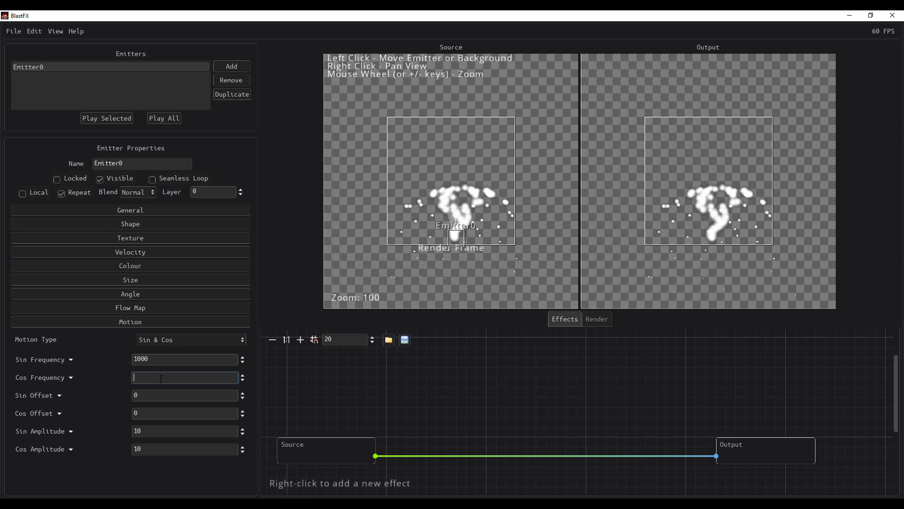
type("500")
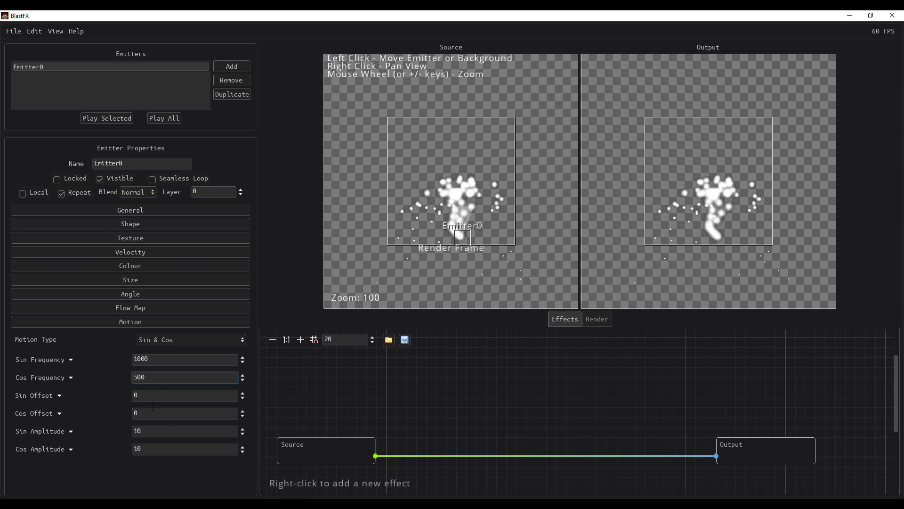
Step: Enter Sin Offset 10 and Cos Offset 50, briefly expanding the flow map settings
left_click(148, 398)
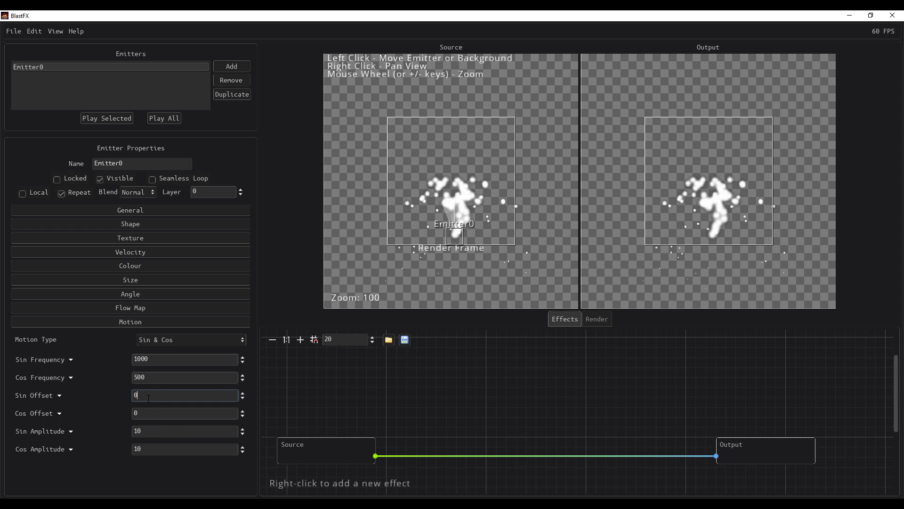
key("BackSpace")
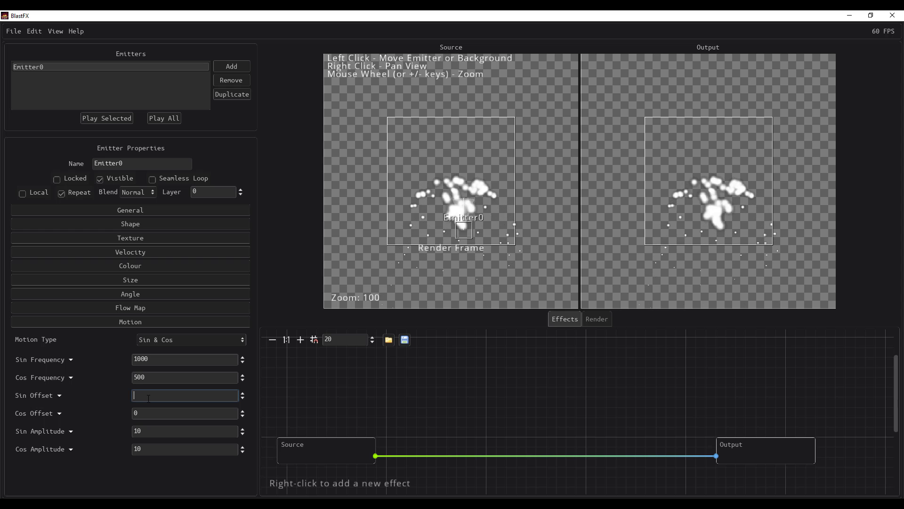
type("10")
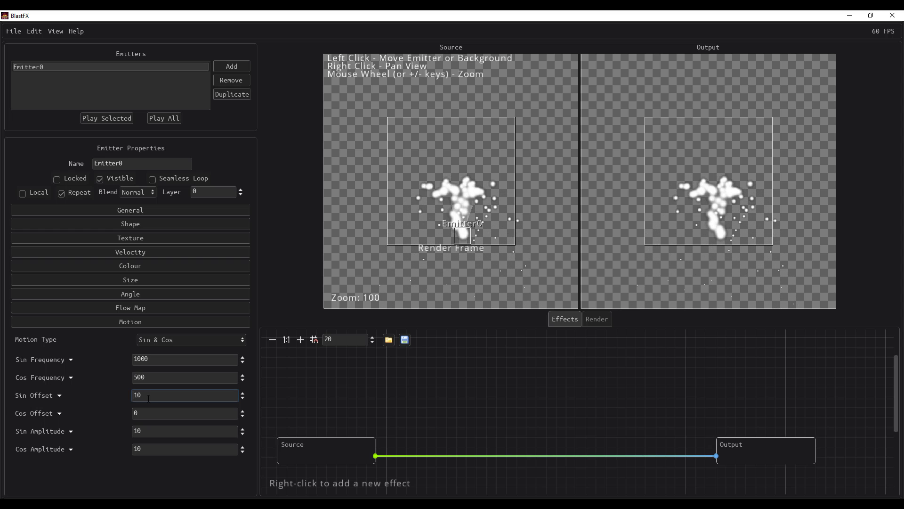
left_click(148, 409)
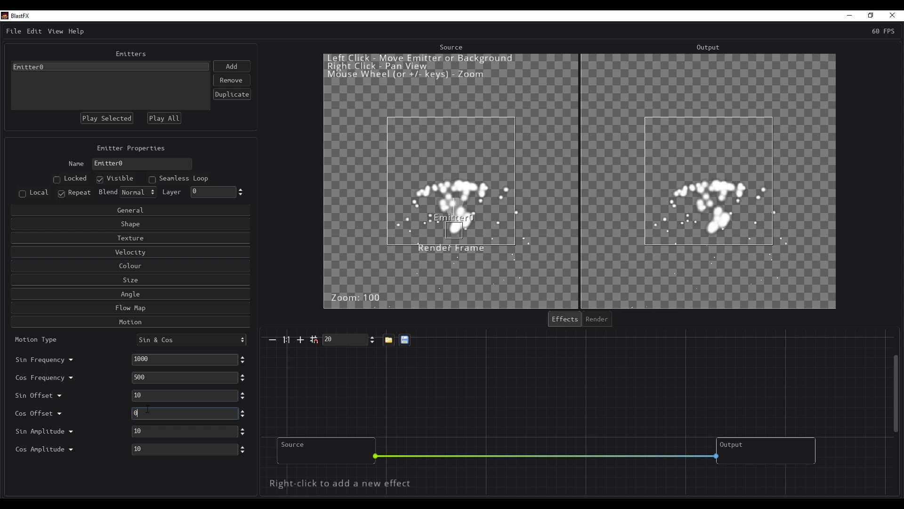
key("BackSpace")
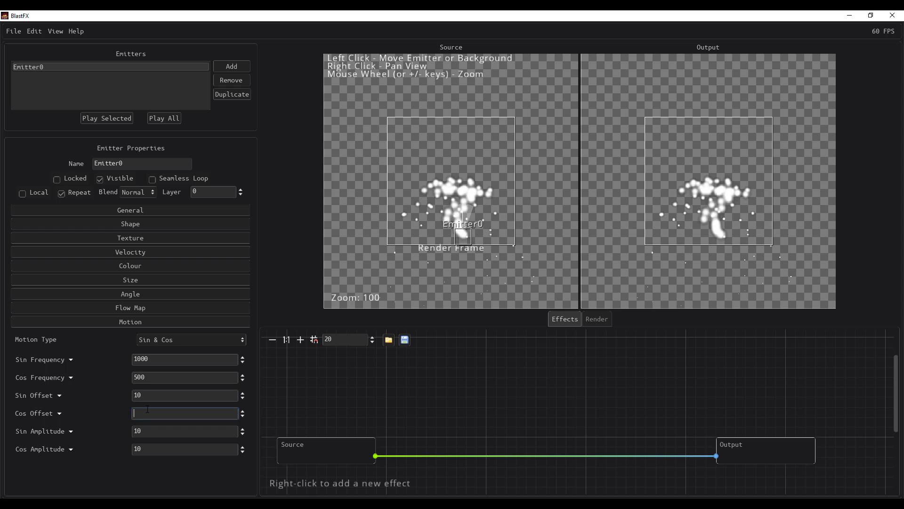
type("50")
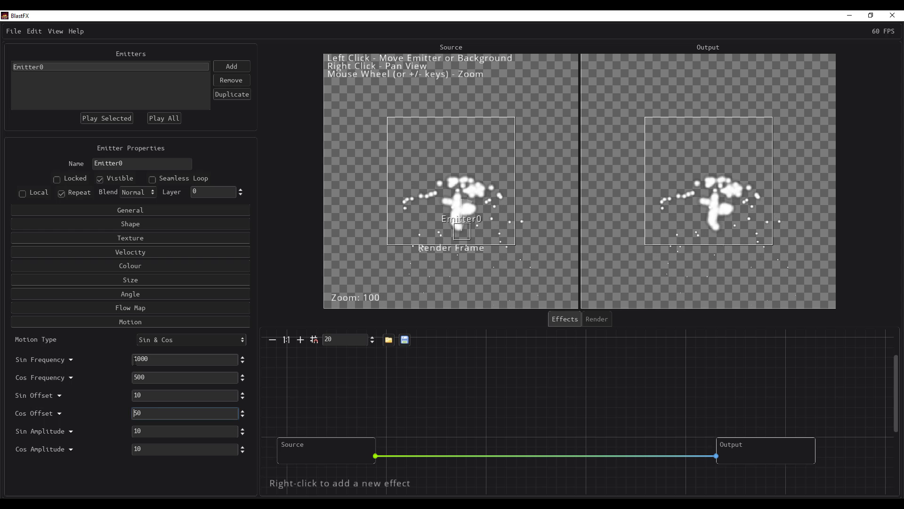
left_click(152, 306)
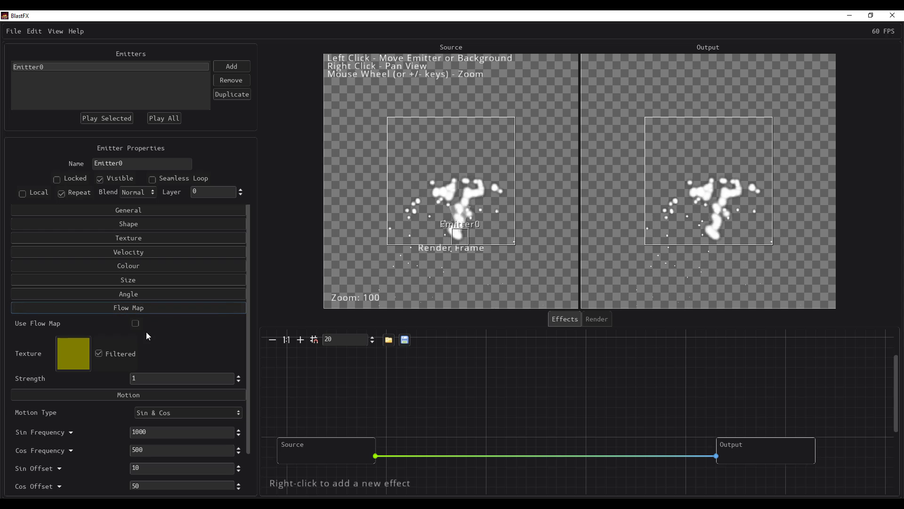
left_click(141, 306)
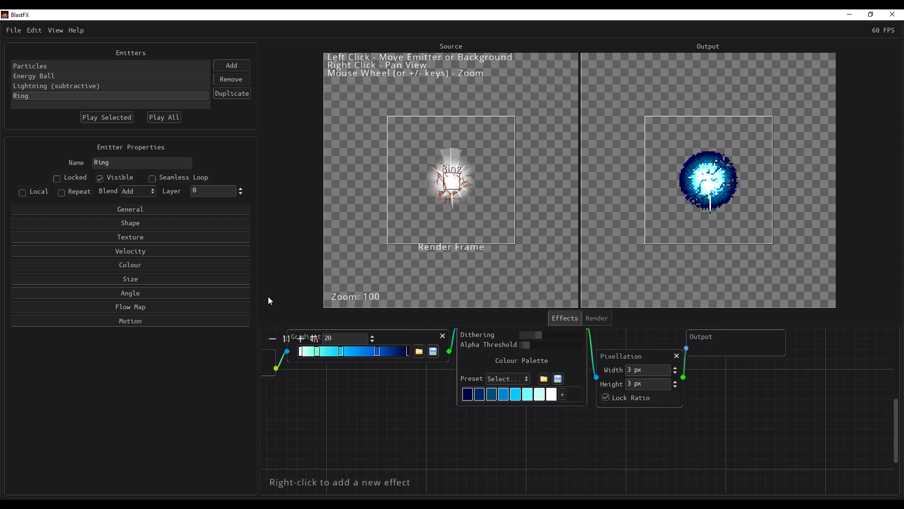
left_click(43, 66)
left_click(49, 79)
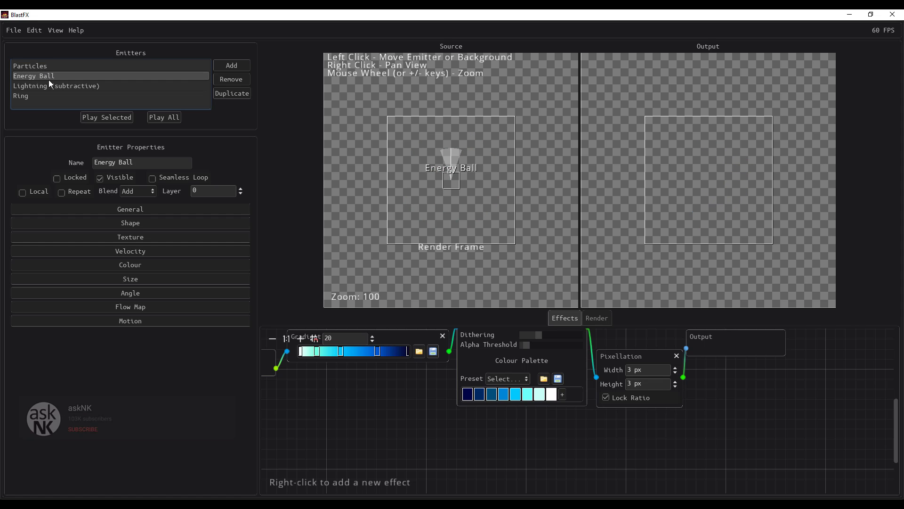
left_click(42, 88)
left_click(27, 93)
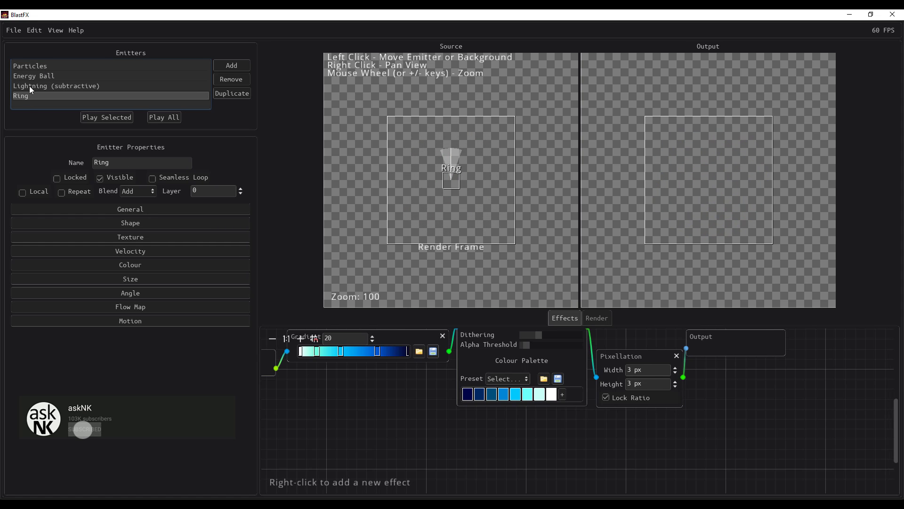
left_click(33, 66)
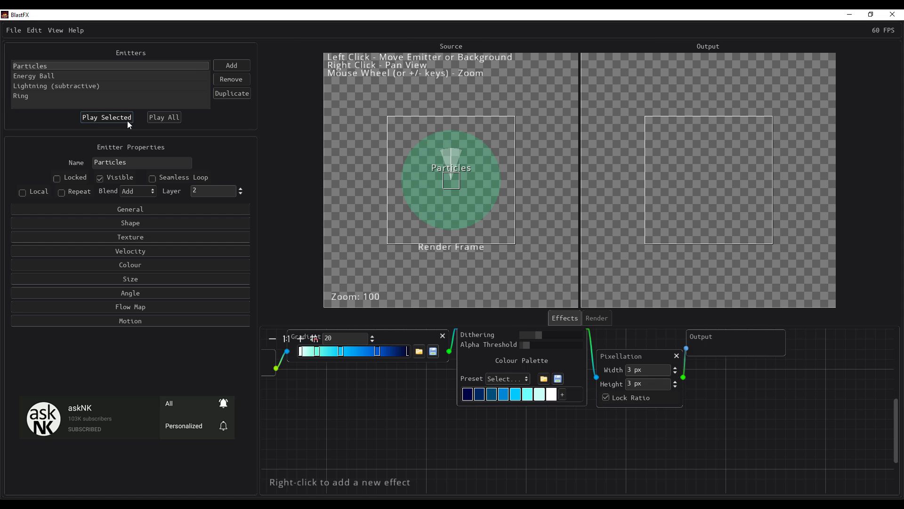
left_click(127, 120)
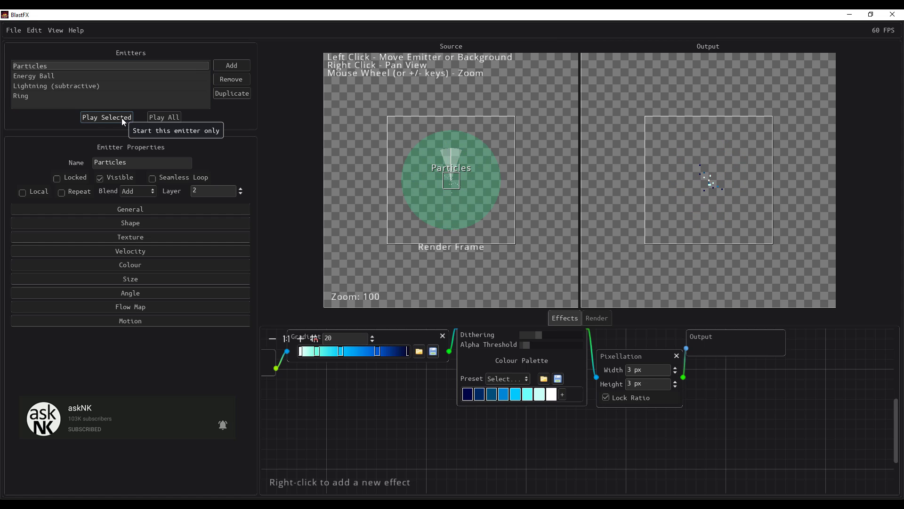
left_click(97, 117)
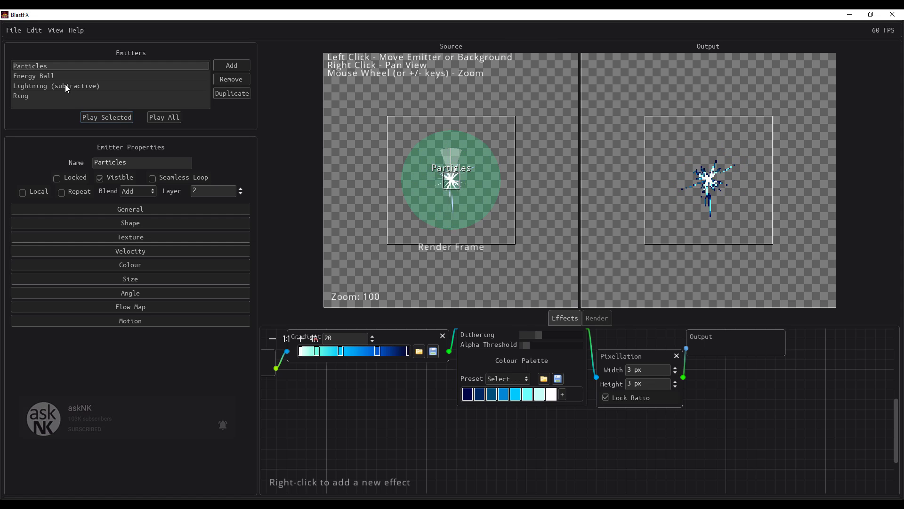
left_click(61, 77)
left_click(95, 120)
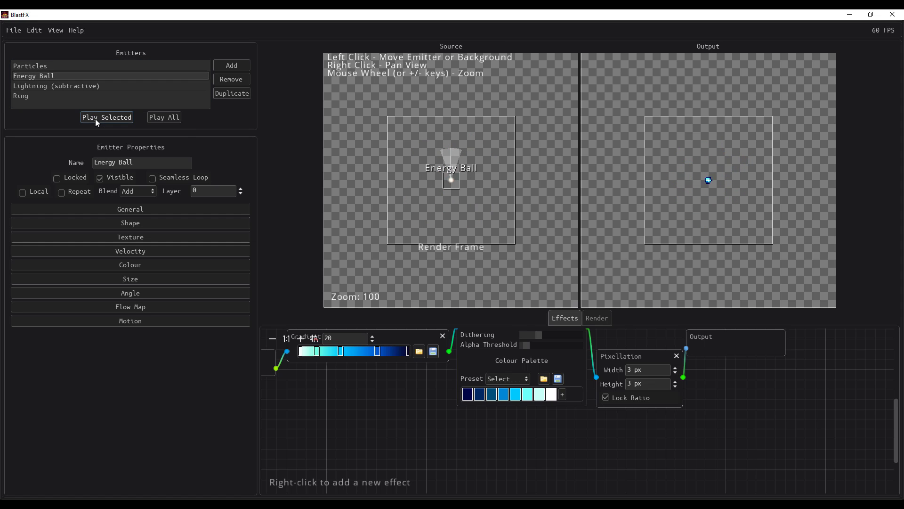
left_click(27, 86)
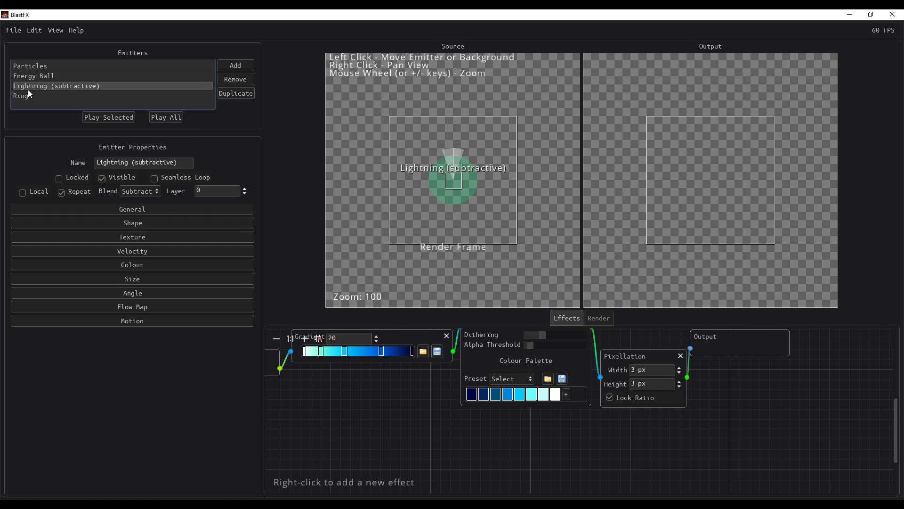
left_click(23, 95)
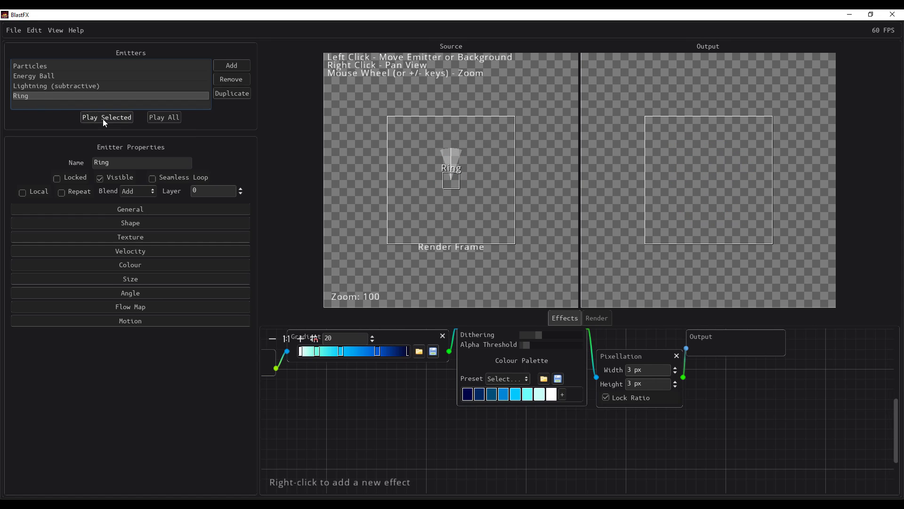
left_click(157, 118)
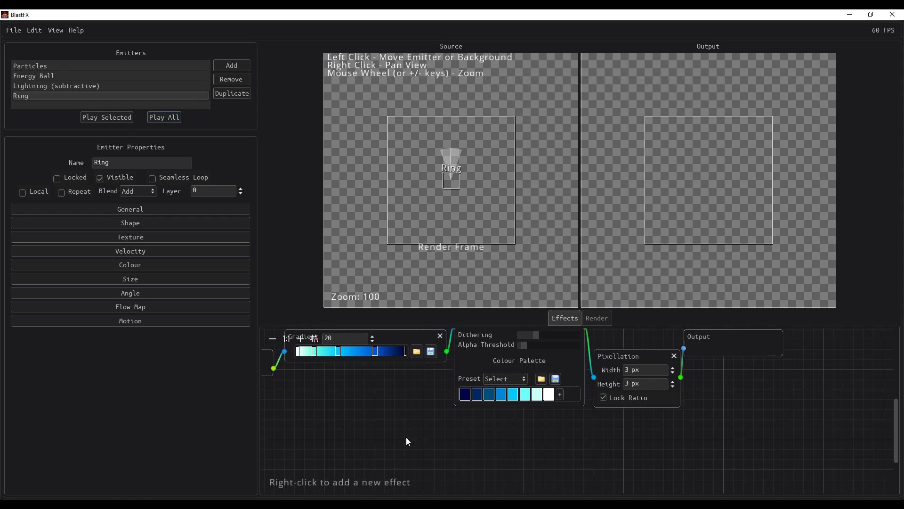
scroll(406, 437, "up", 3)
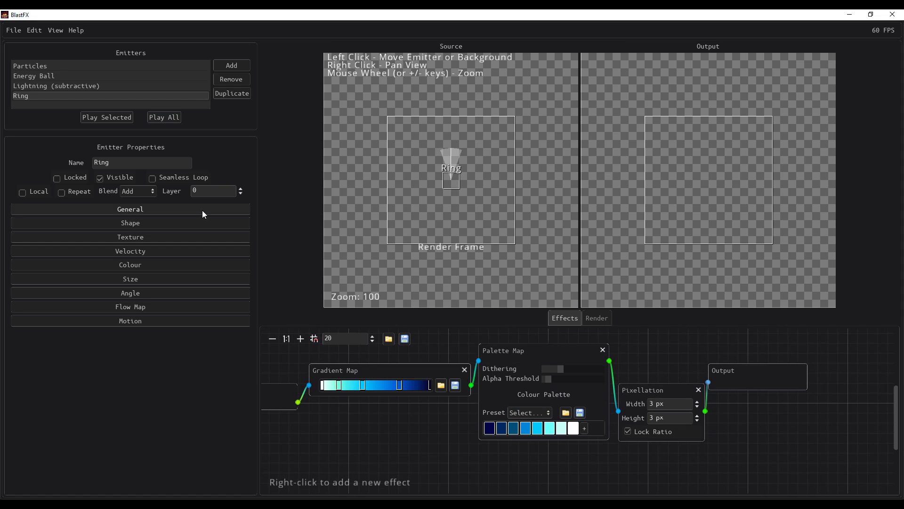
Step: Start a new project, arrange the Source and Output nodes, and add a new emitter
left_click(13, 31)
left_click(22, 41)
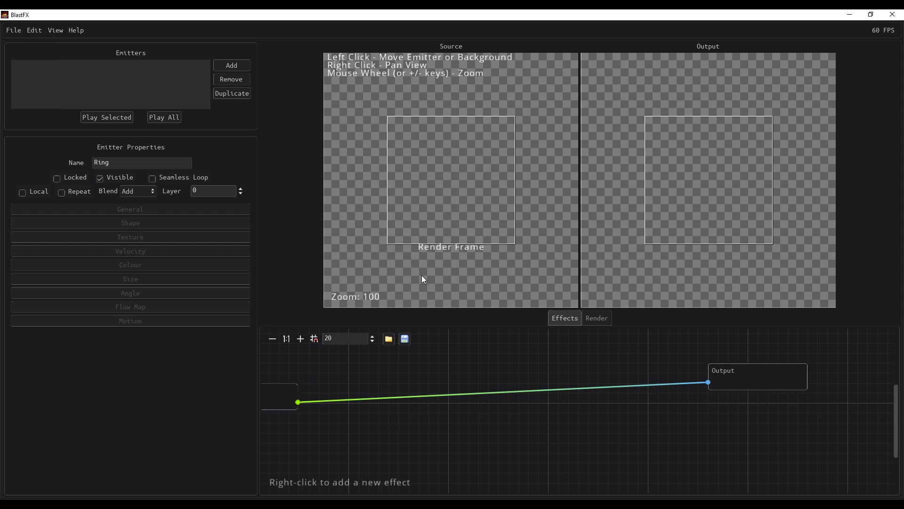
left_click_drag(278, 408, 387, 388)
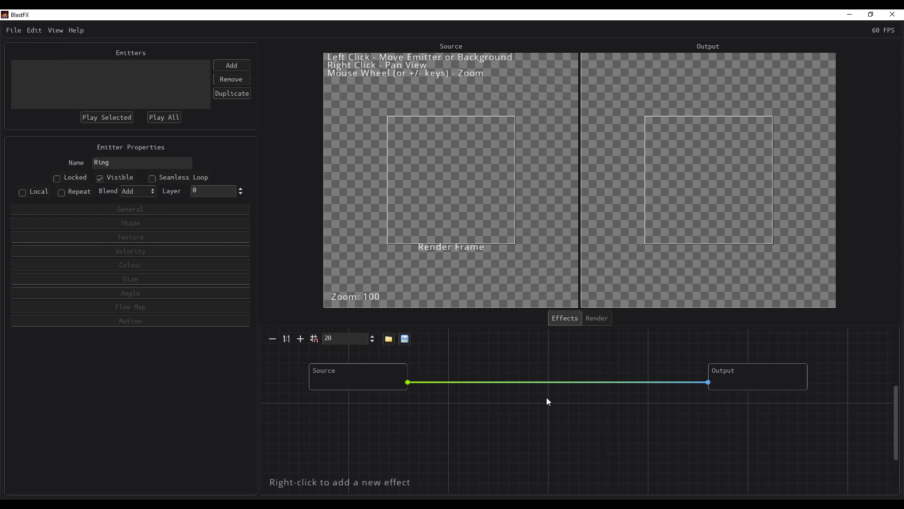
left_click_drag(779, 378, 709, 388)
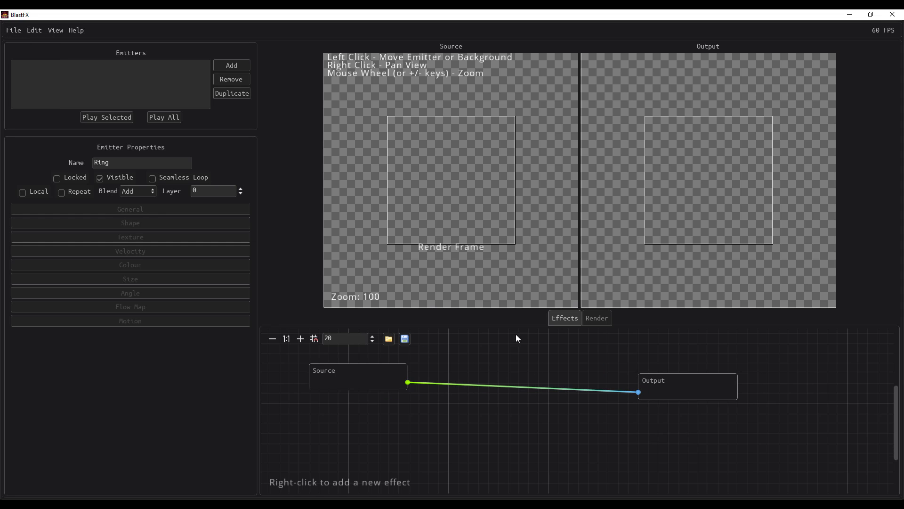
left_click(239, 63)
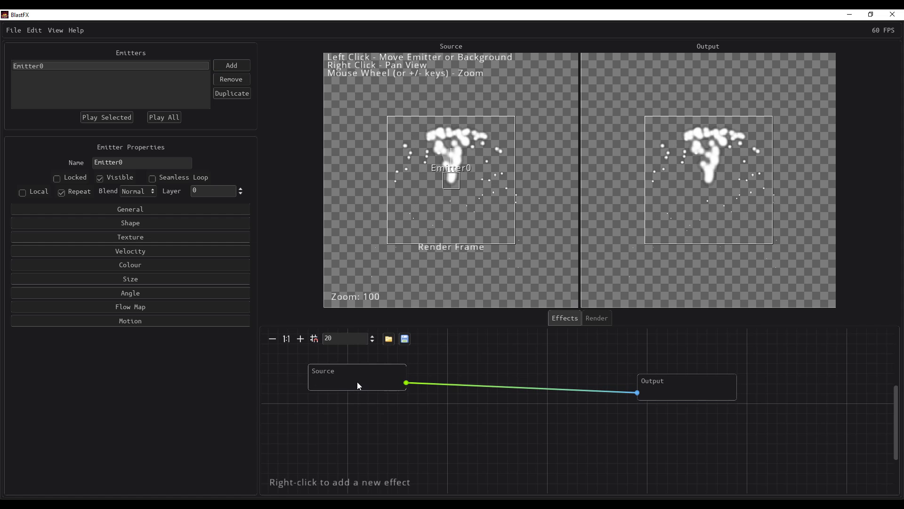
left_click_drag(357, 381, 347, 397)
Step: Add a Pixellation effect node and wire Source → Pixellation → Output
right_click(422, 378)
mouse_move(437, 383)
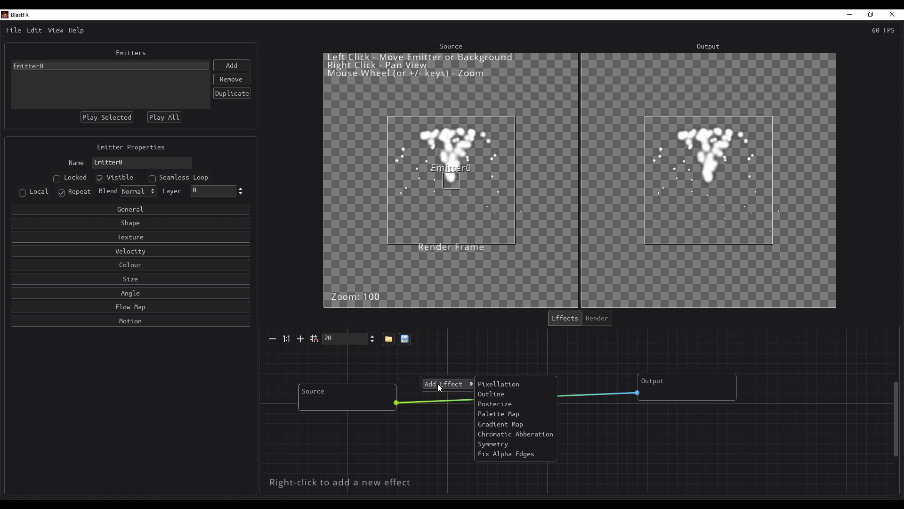
left_click(521, 383)
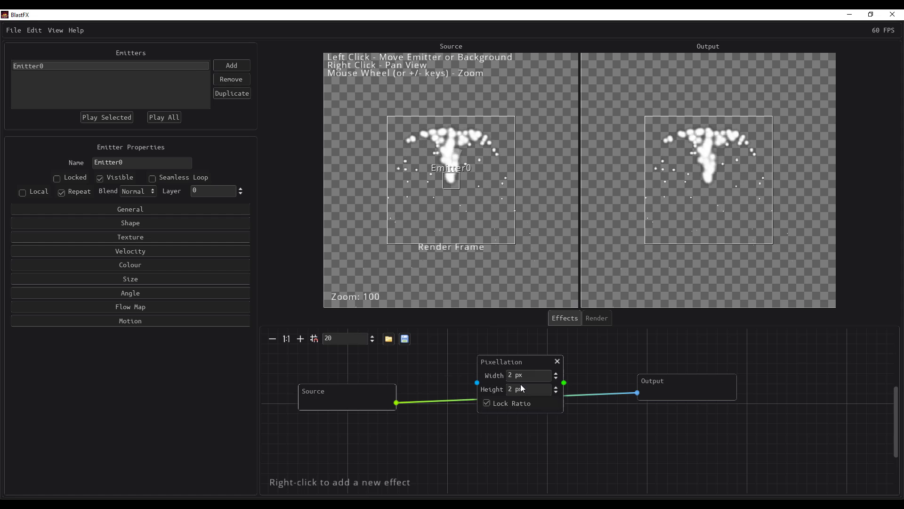
left_click_drag(508, 366, 484, 369)
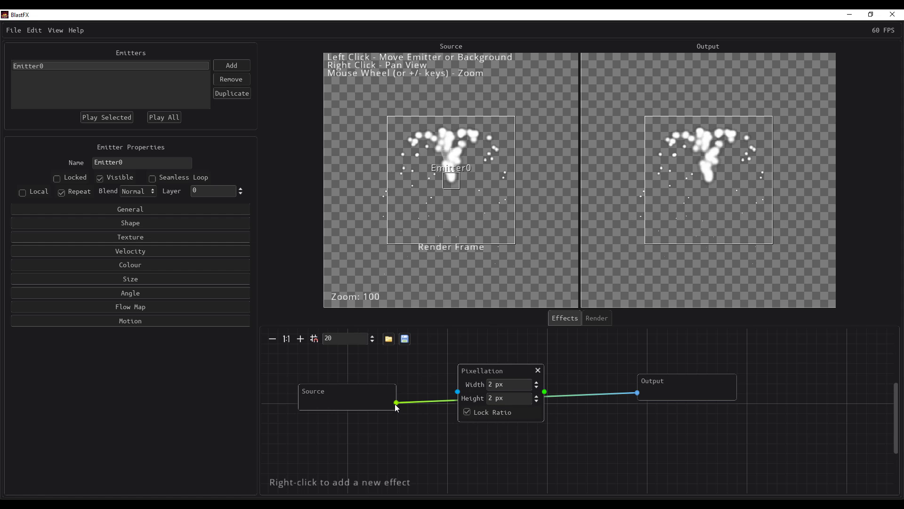
left_click_drag(396, 402, 546, 392)
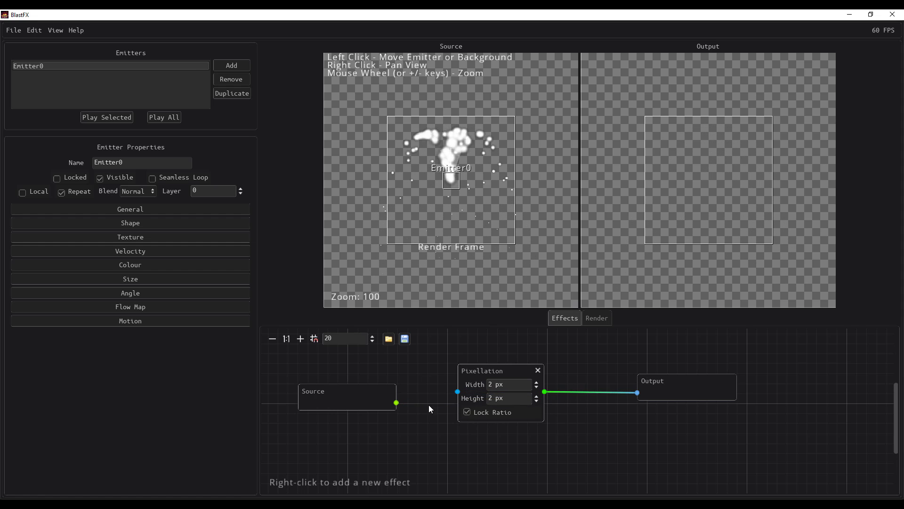
left_click_drag(442, 396, 457, 392)
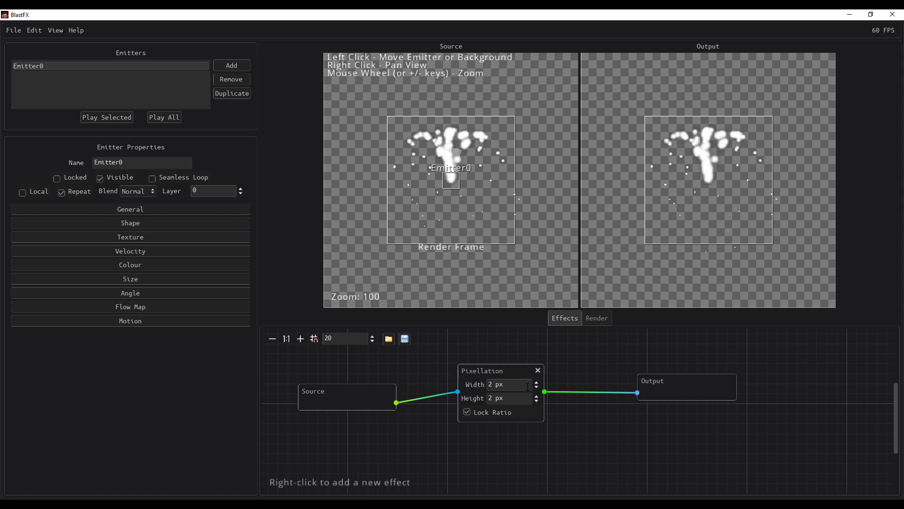
Step: Set the Pixellation width and height to 3 px
left_click(510, 384)
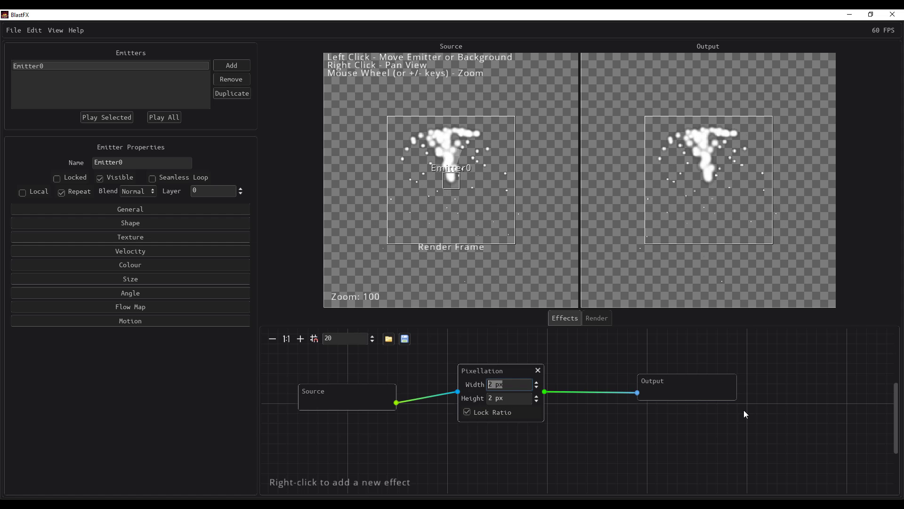
type("6")
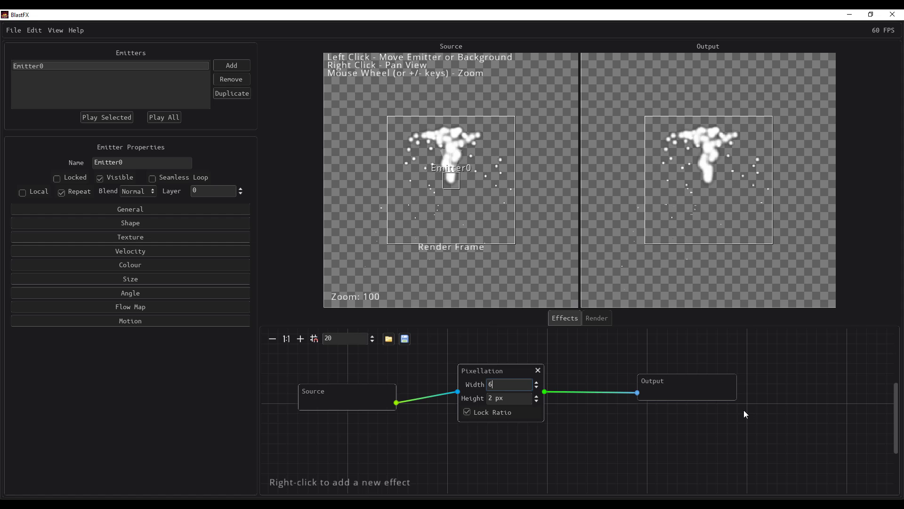
key("Tab")
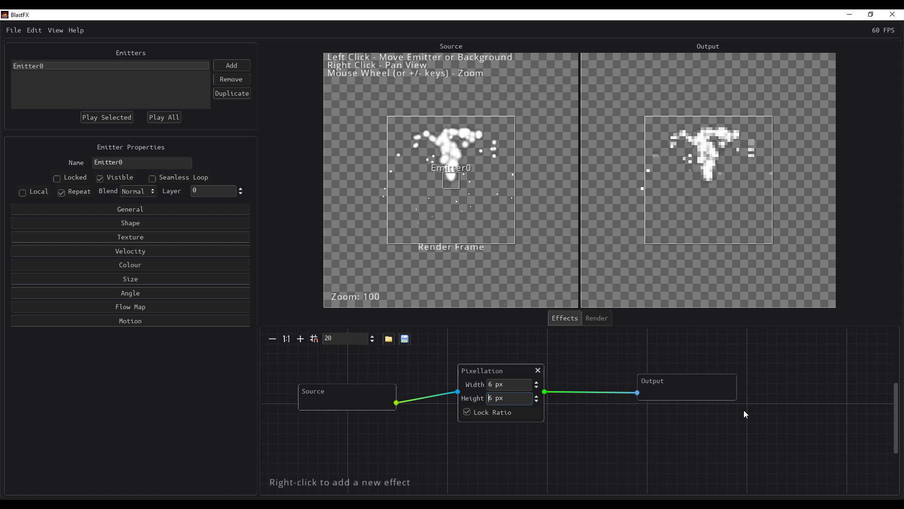
key("shift+Tab")
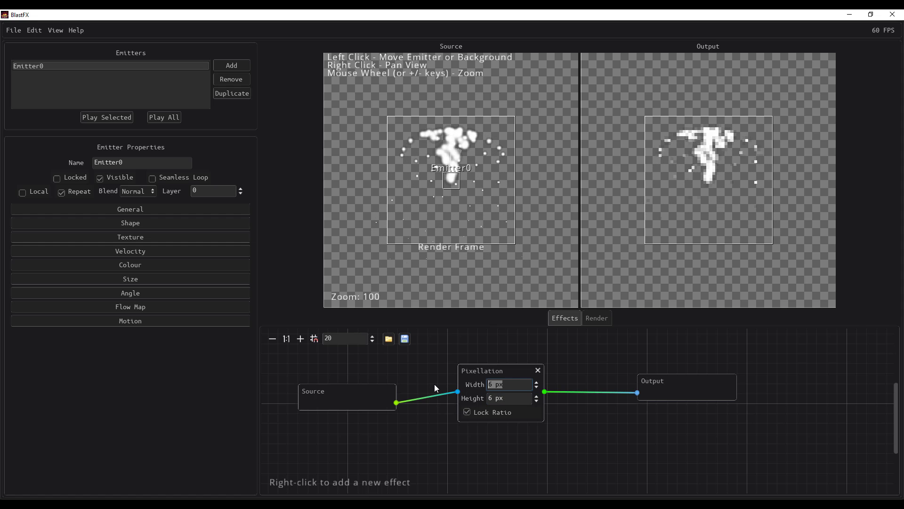
type("3")
key("Tab")
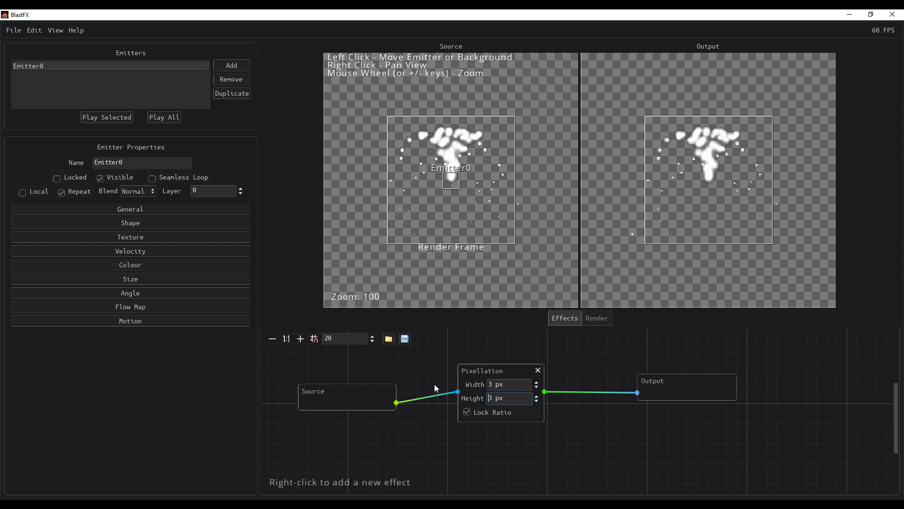
key("BackSpace")
type("3")
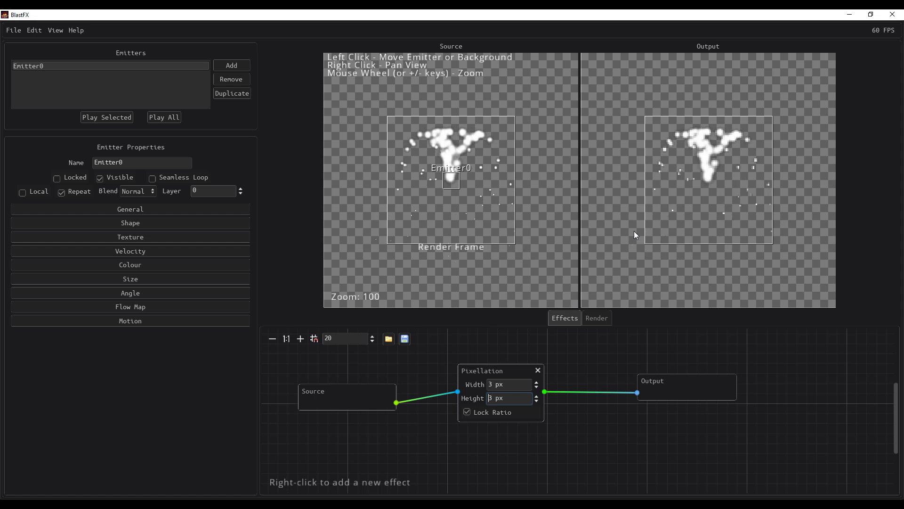
Step: Add a Chromatic Abberation node and wire it between Pixellation and Output
left_click(625, 453)
right_click(589, 353)
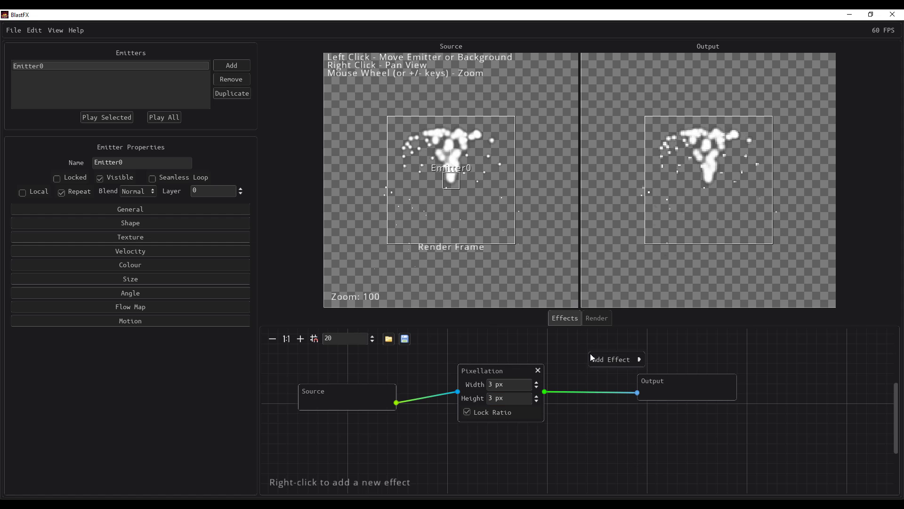
mouse_move(602, 358)
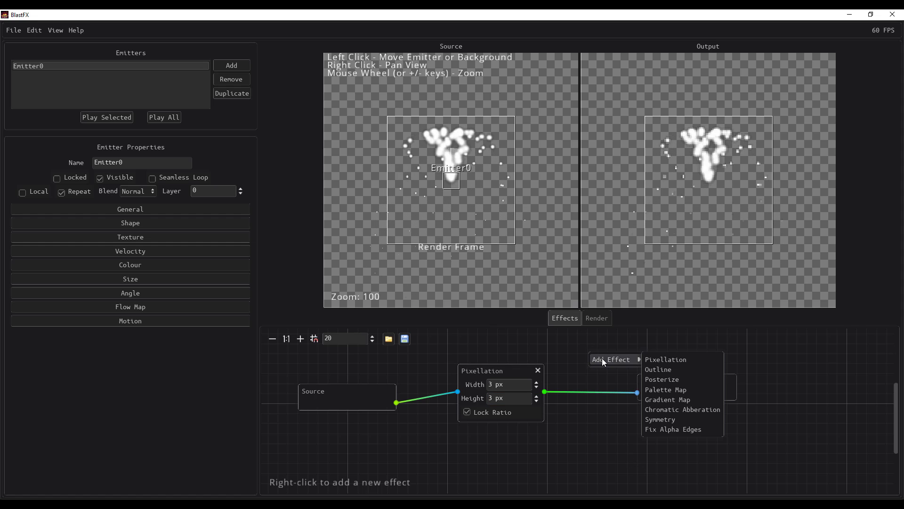
left_click(672, 408)
left_click_drag(658, 419, 625, 433)
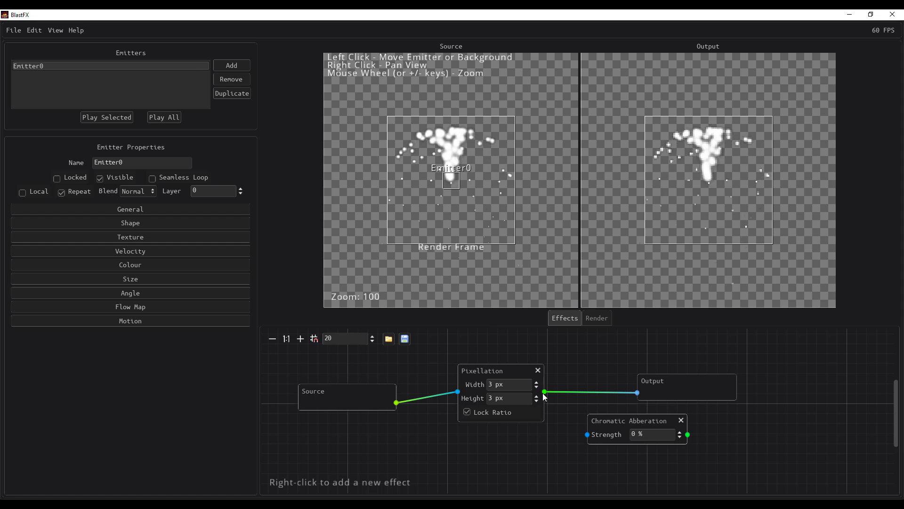
left_click_drag(637, 392, 571, 428)
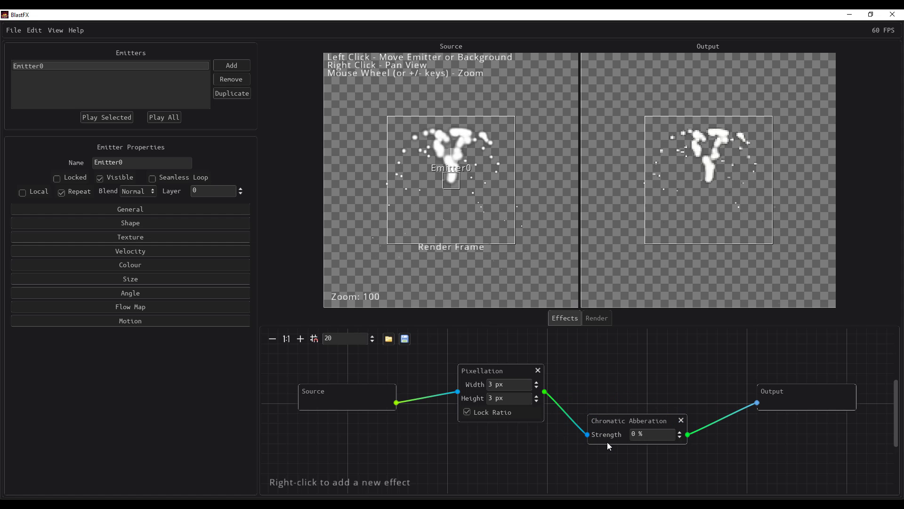
left_click_drag(598, 426, 599, 406)
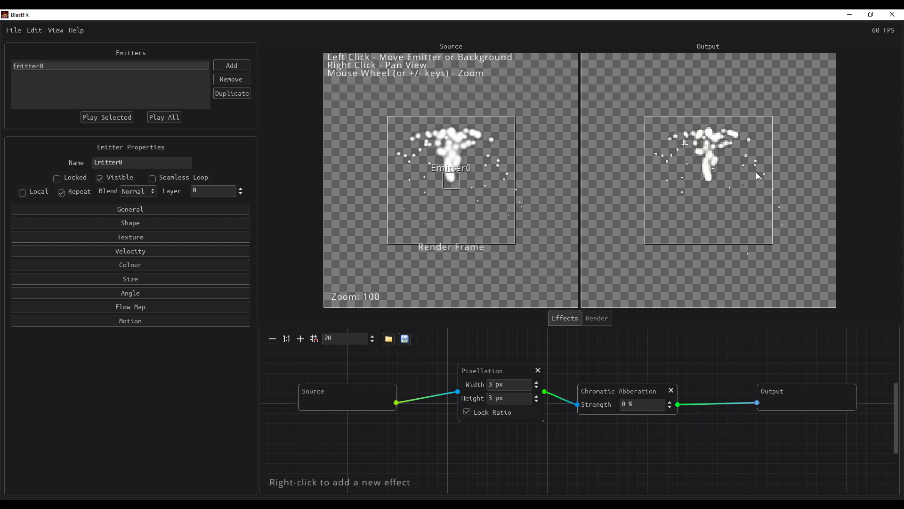
Step: Set the Chromatic Abberation strength to 6 % without adding further effects
left_click(669, 403)
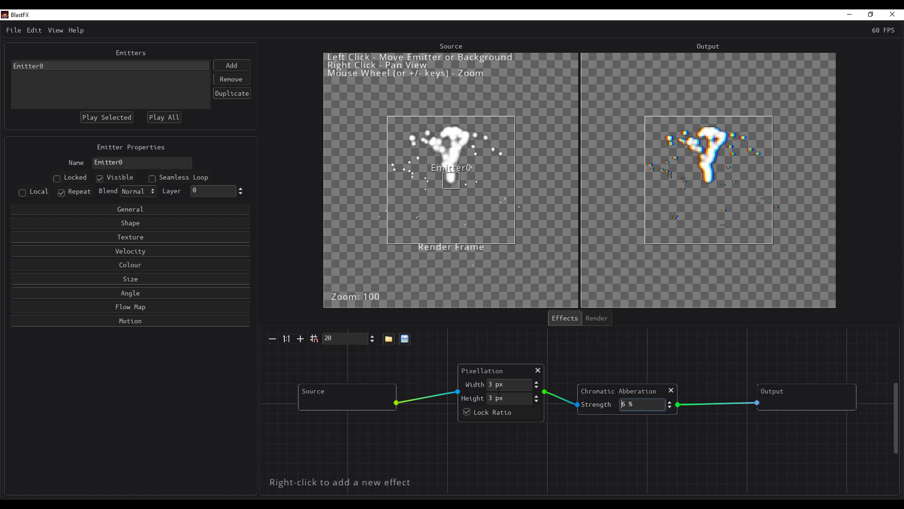
right_click(577, 348)
mouse_move(595, 354)
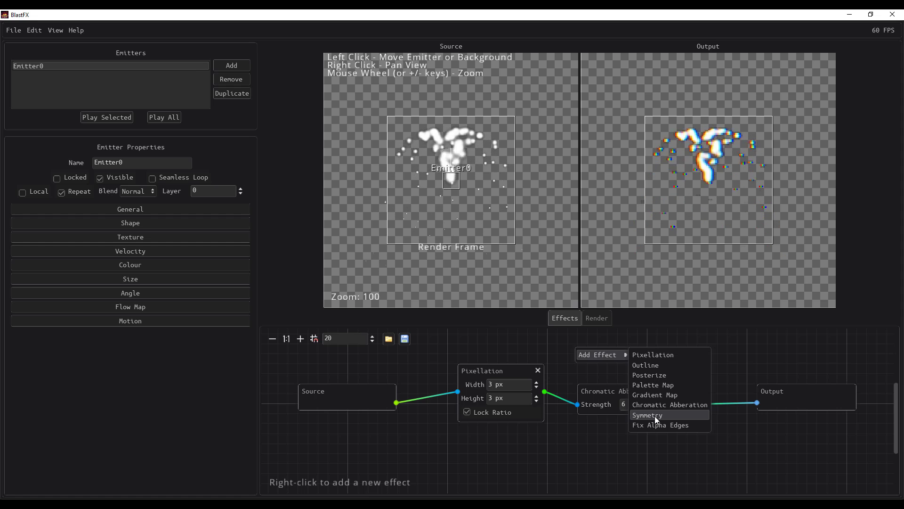
left_click(449, 343)
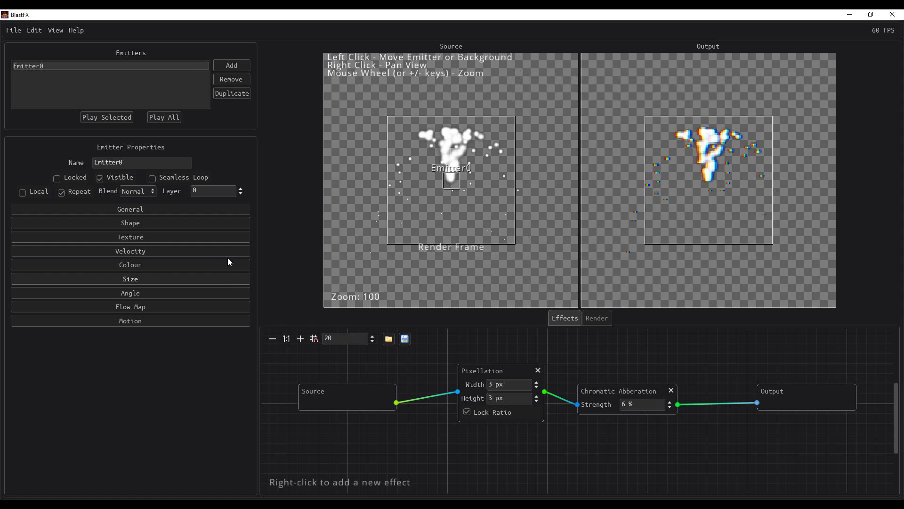
left_click(14, 31)
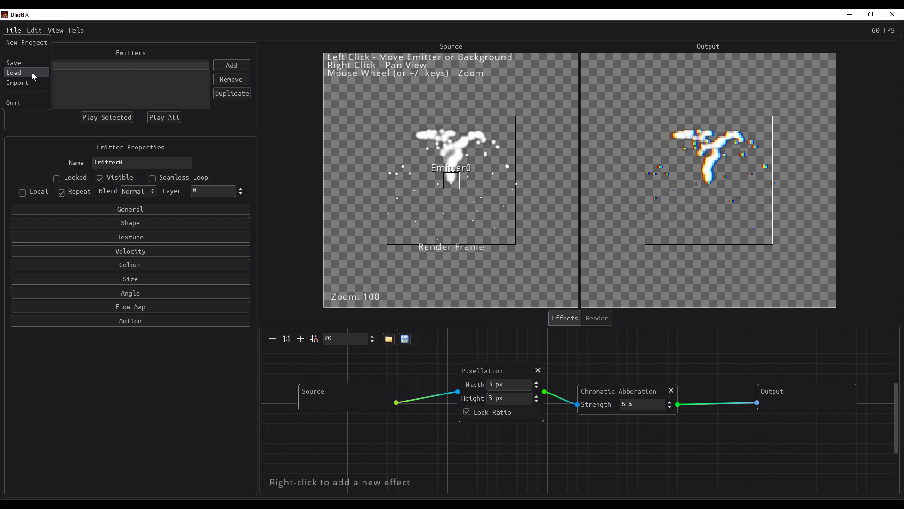
Step: Load the explosion2.bfx sample file and reposition its Source node
left_click(32, 72)
left_click(363, 230)
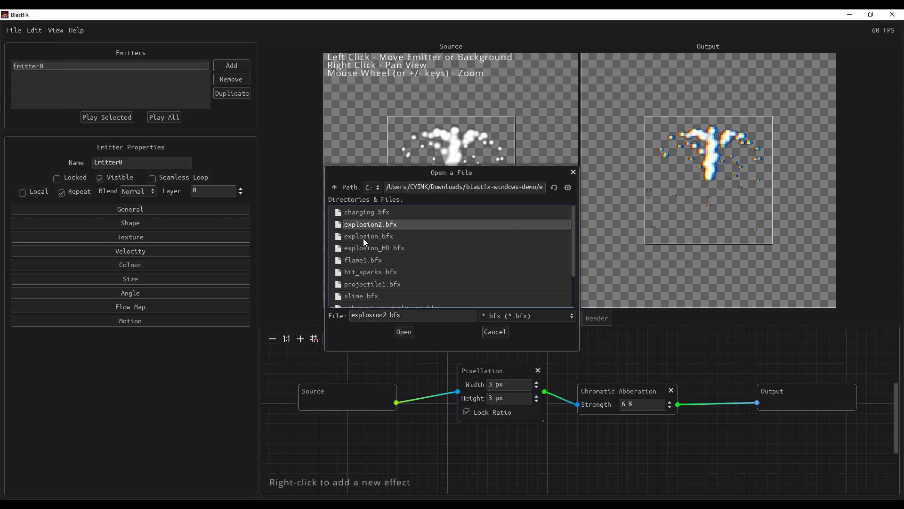
scroll(363, 239, "down", 2)
double_click(375, 276)
left_click_drag(394, 411, 423, 415)
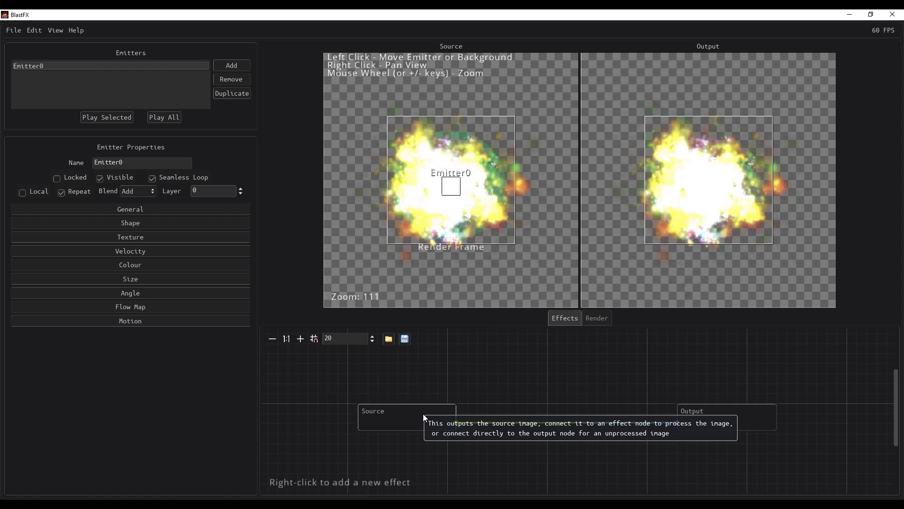